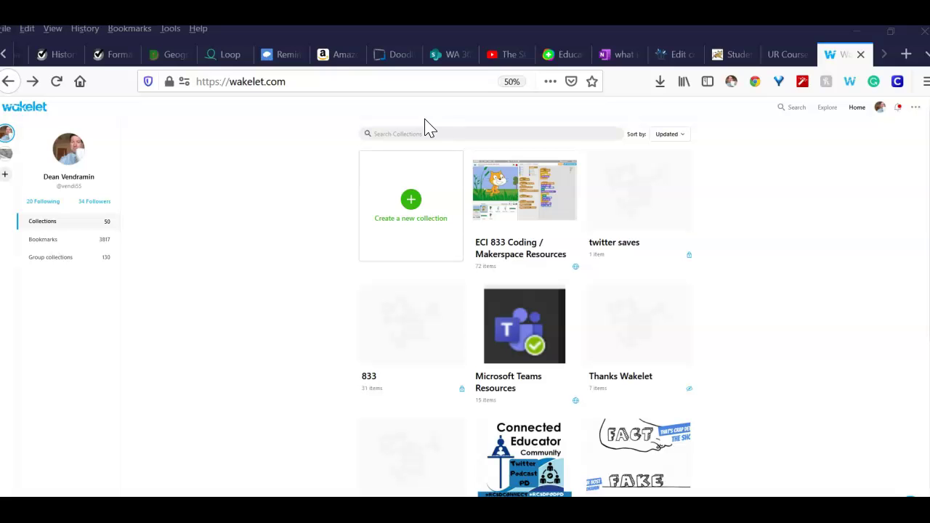
# Create a new collection titled "The big dig"
pyautogui.click(410, 201)
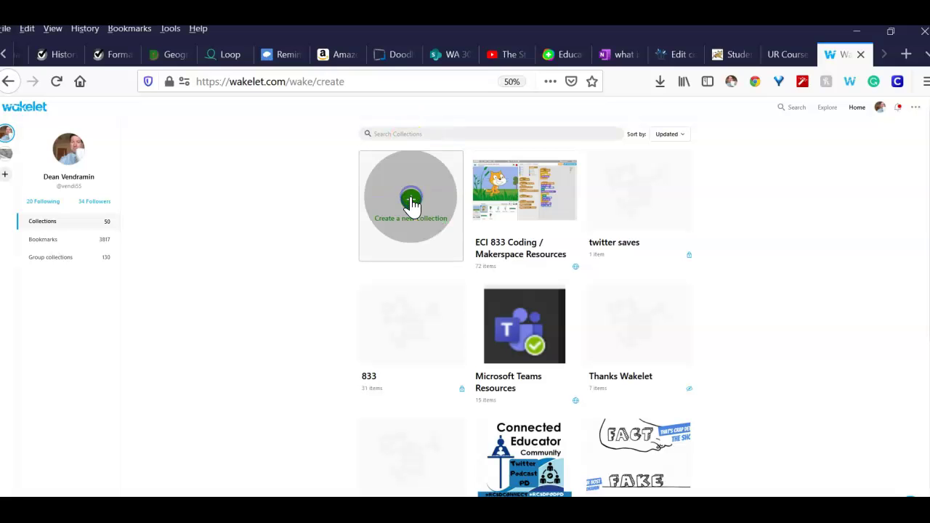
pyautogui.click(446, 204)
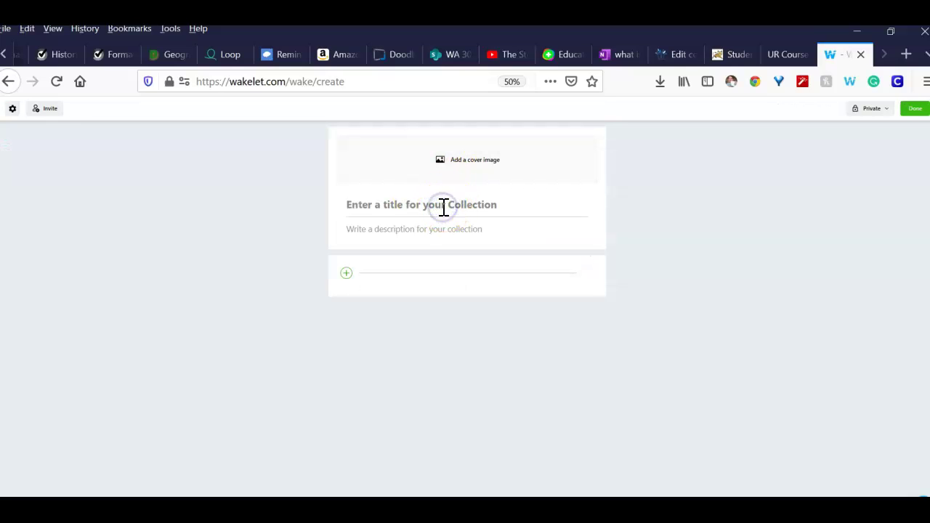
pyautogui.write('The big dig')
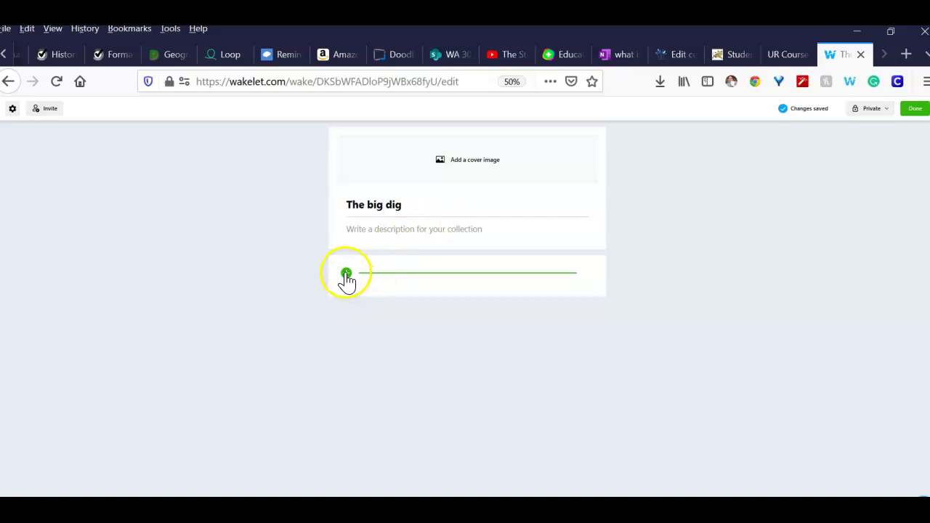
# Add a text item reading "Big Dig Results" to the collection
pyautogui.click(347, 274)
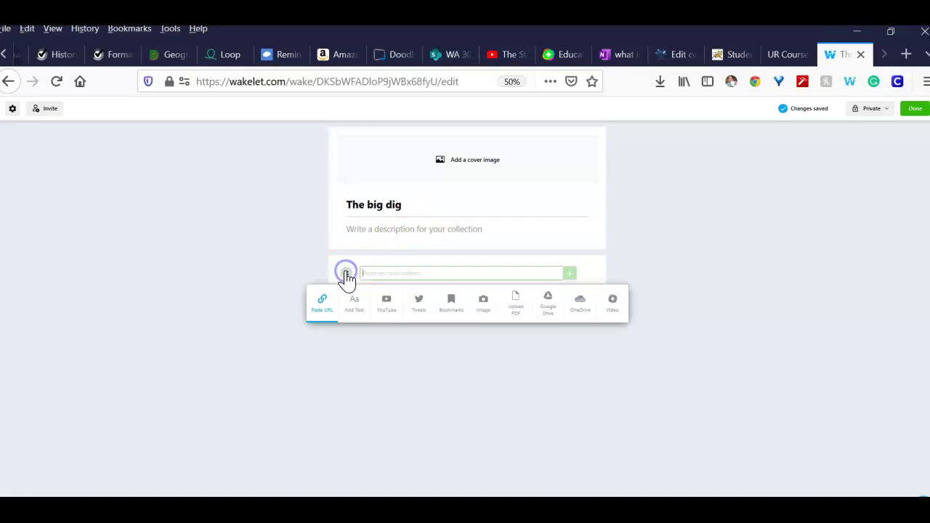
pyautogui.click(353, 314)
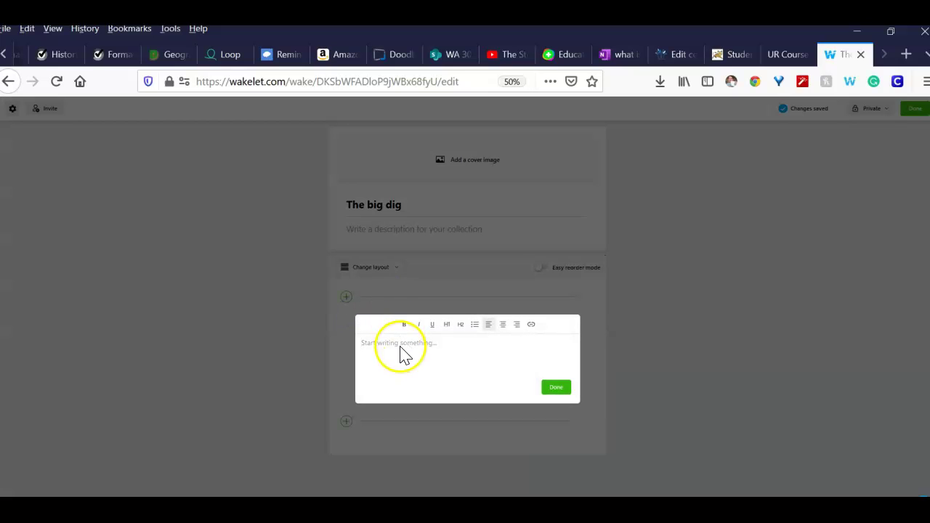
pyautogui.write('Big Dig Results')
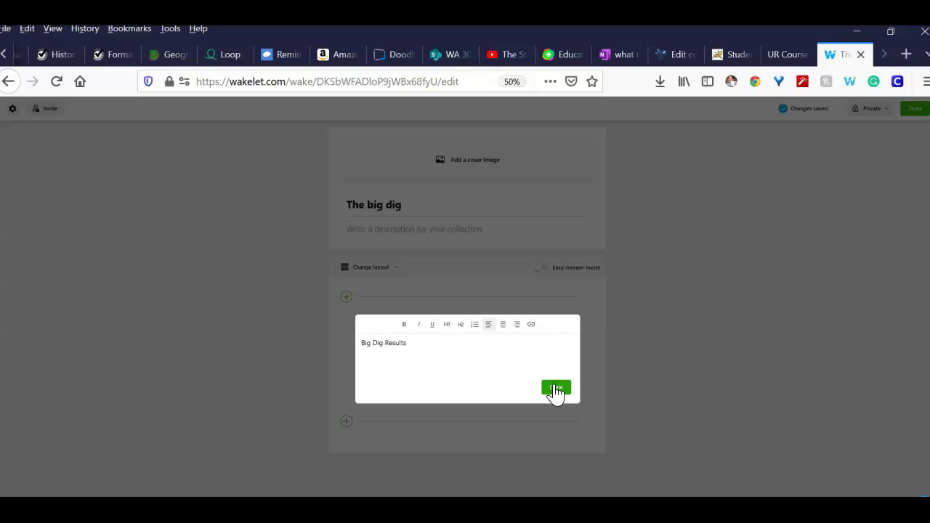
pyautogui.click(556, 389)
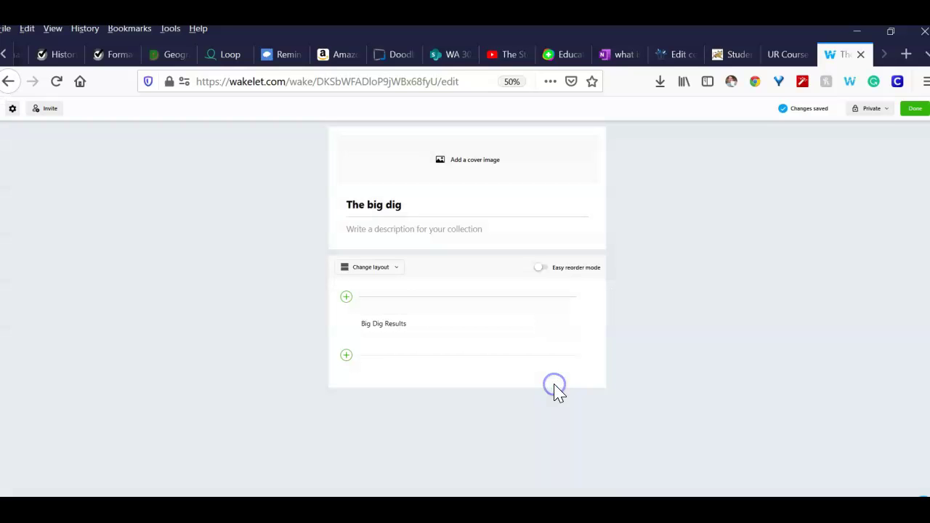
# Upload a PDF file from the Desktop as an item below the Big Dig Results text
pyautogui.click(346, 356)
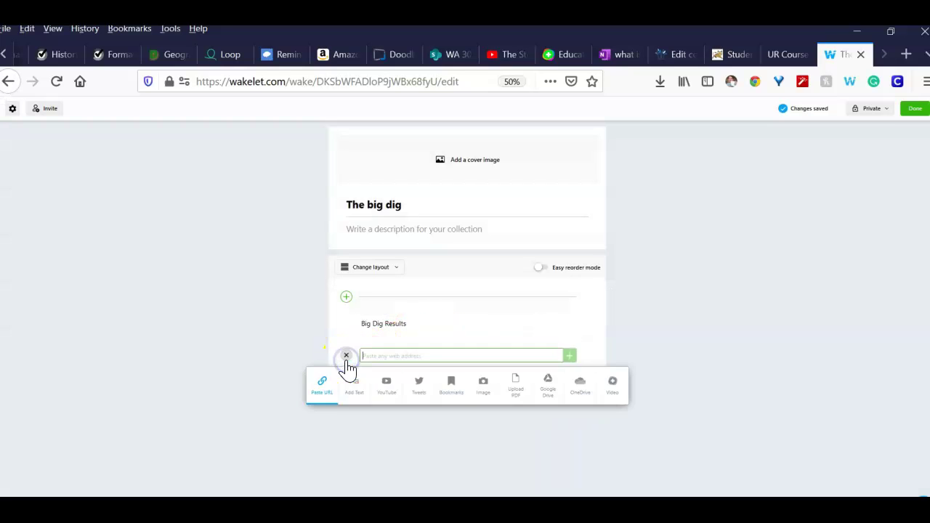
pyautogui.click(514, 402)
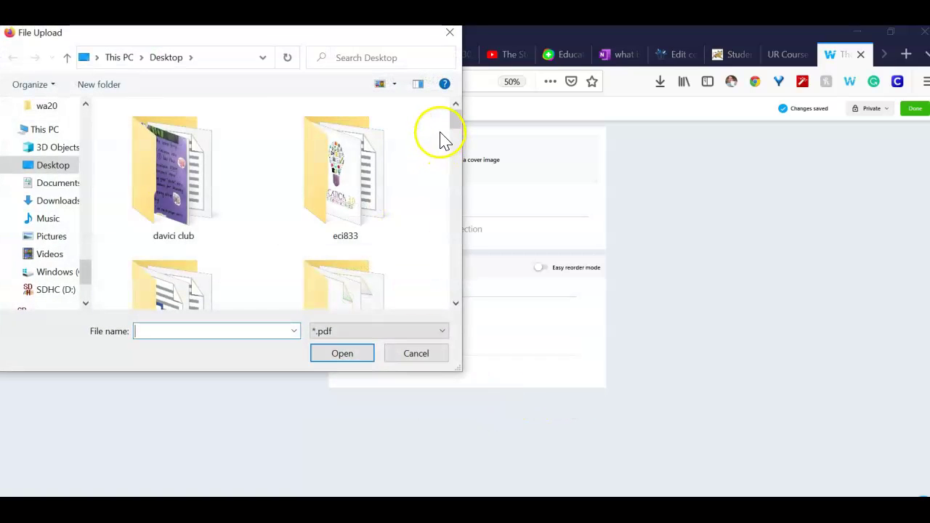
pyautogui.moveTo(457, 115); pyautogui.dragTo(450, 289)
pyautogui.click(210, 263)
pyautogui.click(342, 353)
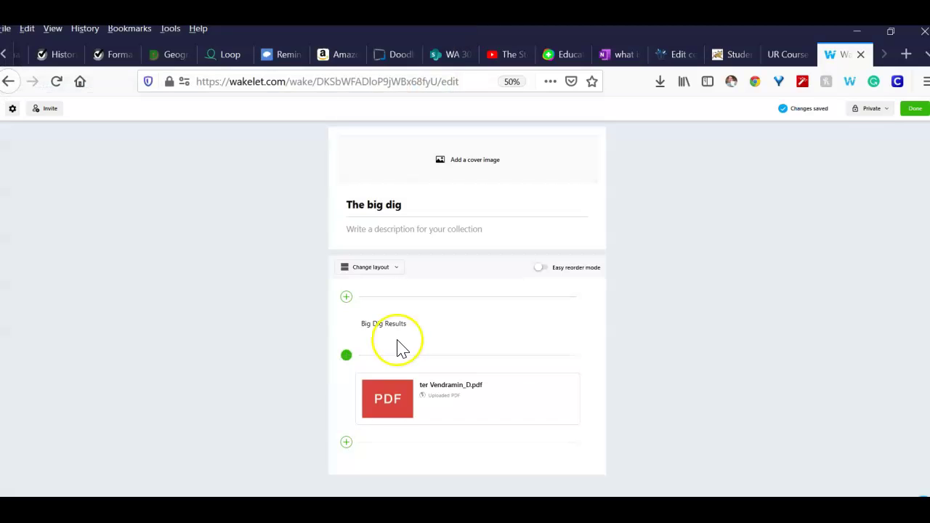
# Add a text item reading "Video Response" below the uploaded PDF
pyautogui.click(346, 443)
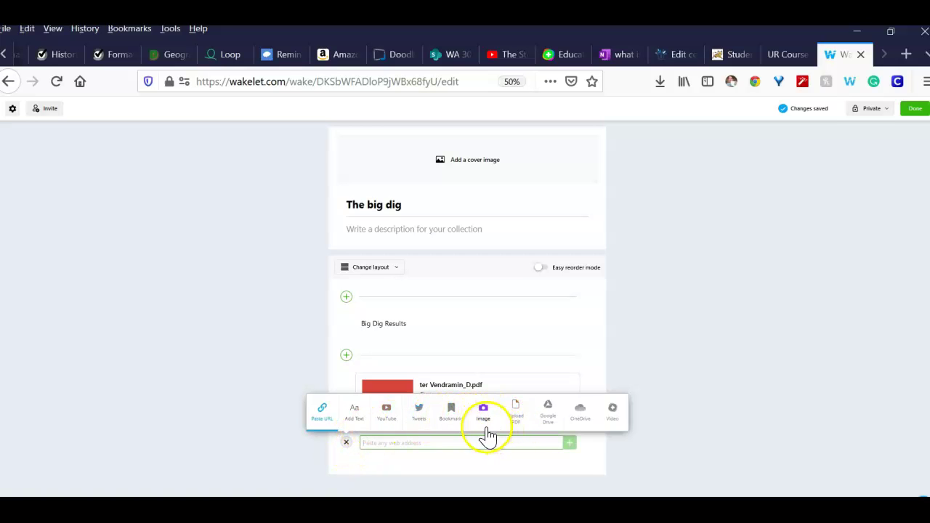
pyautogui.click(362, 414)
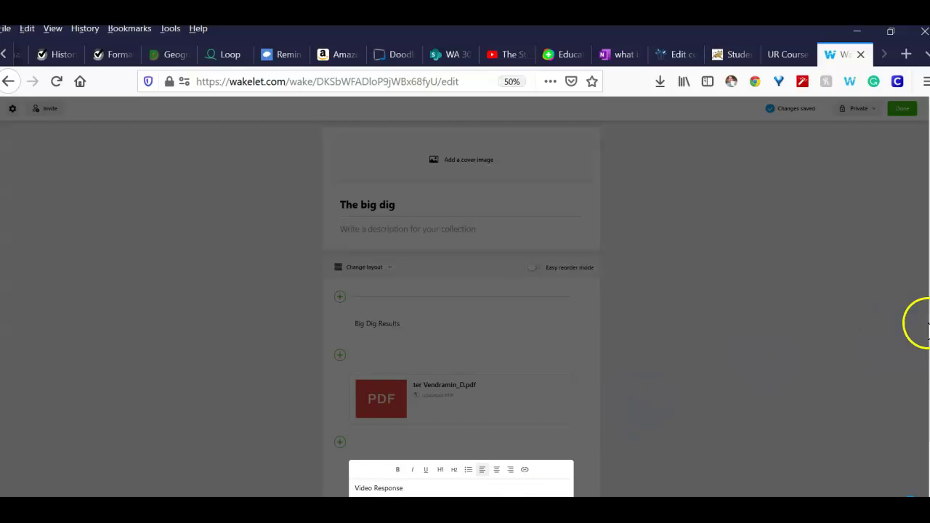
pyautogui.scroll(-2, 913, 322)
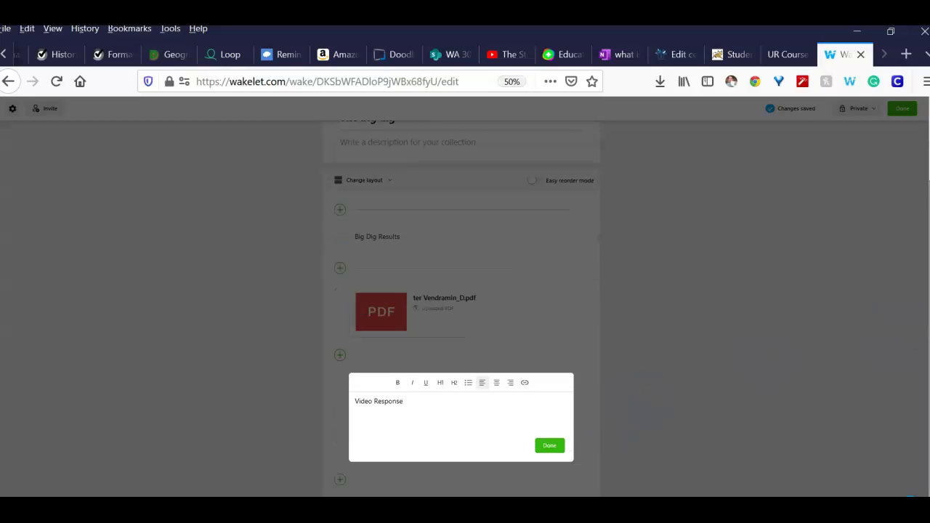
pyautogui.click(550, 446)
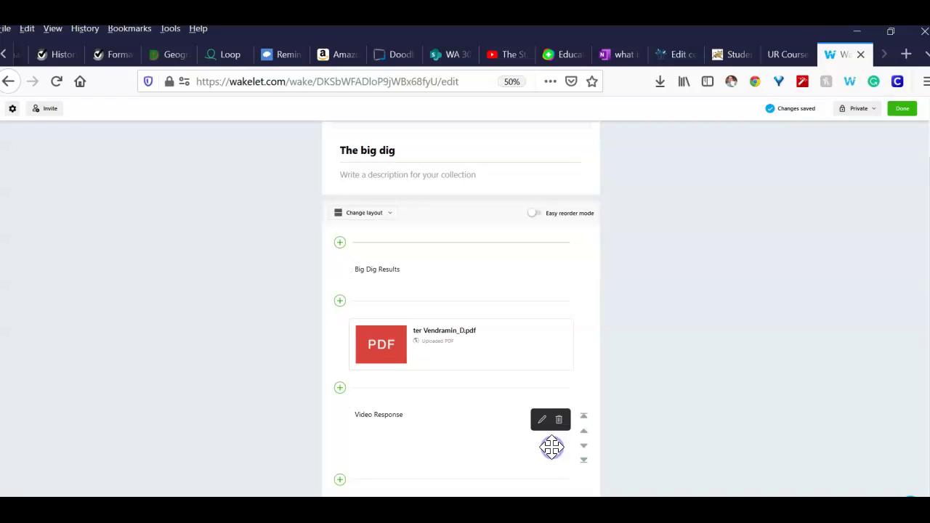
# Start a video item below the Video Response text, allowing camera and microphone access, and bring up the recording effects
pyautogui.click(338, 480)
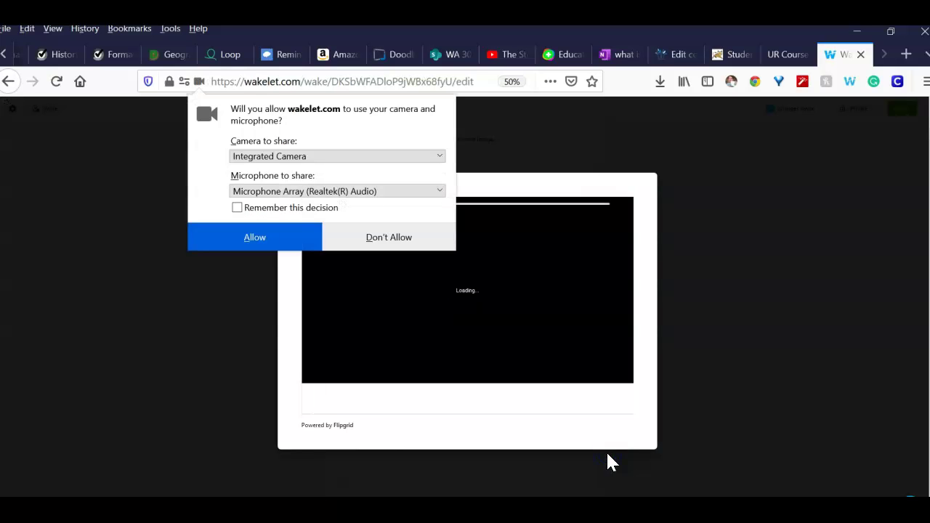
pyautogui.click(254, 236)
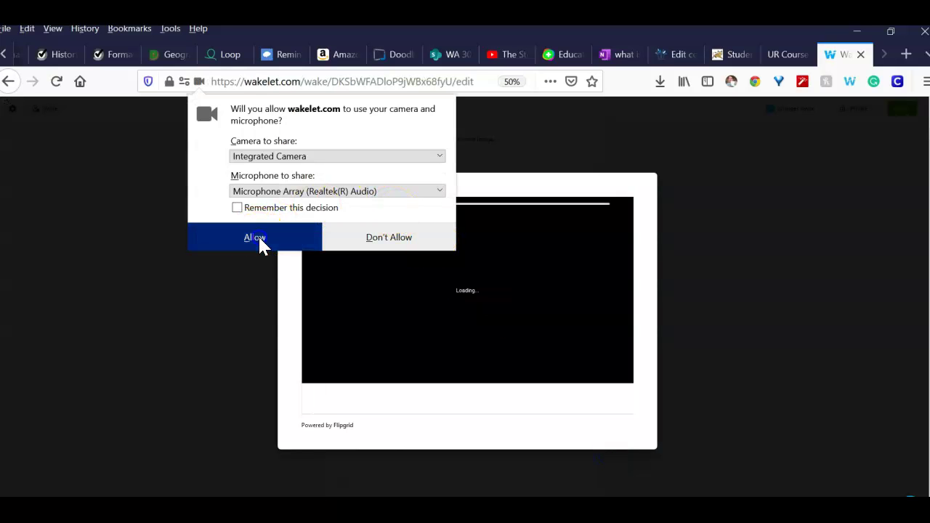
pyautogui.click(495, 401)
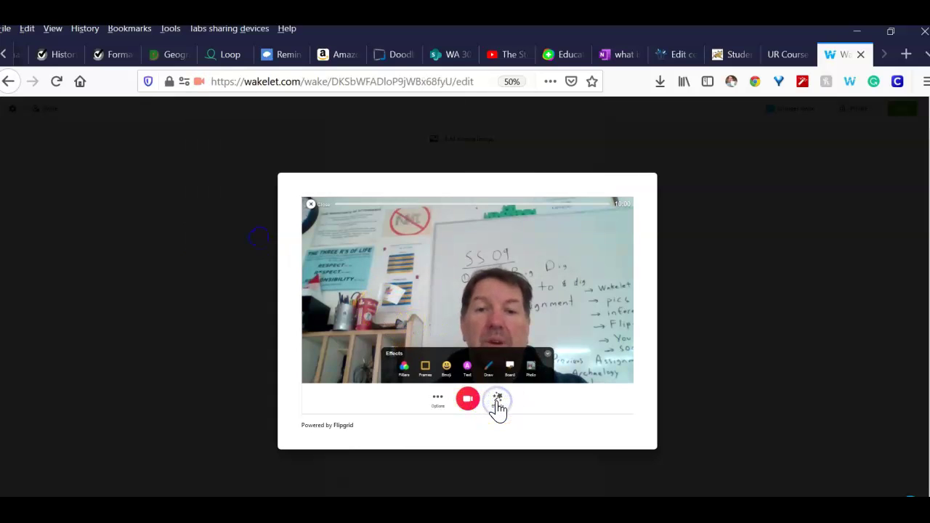
pyautogui.click(530, 373)
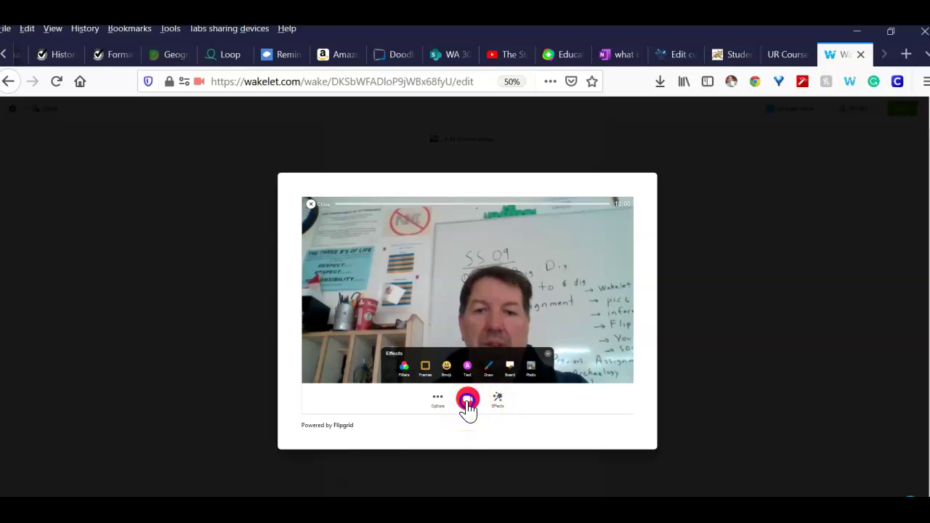
# Record a webcam clip of about 11 seconds and proceed past trimming to the cover photo
pyautogui.click(467, 400)
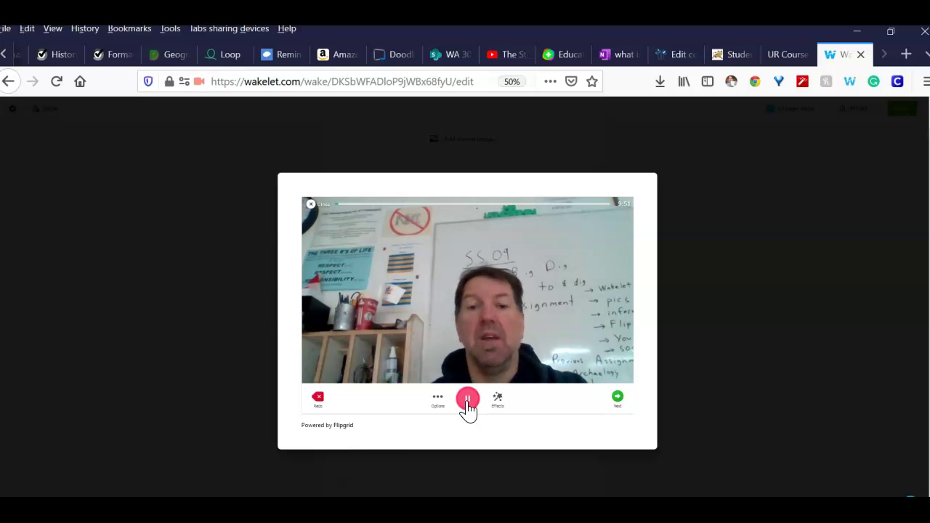
pyautogui.click(467, 399)
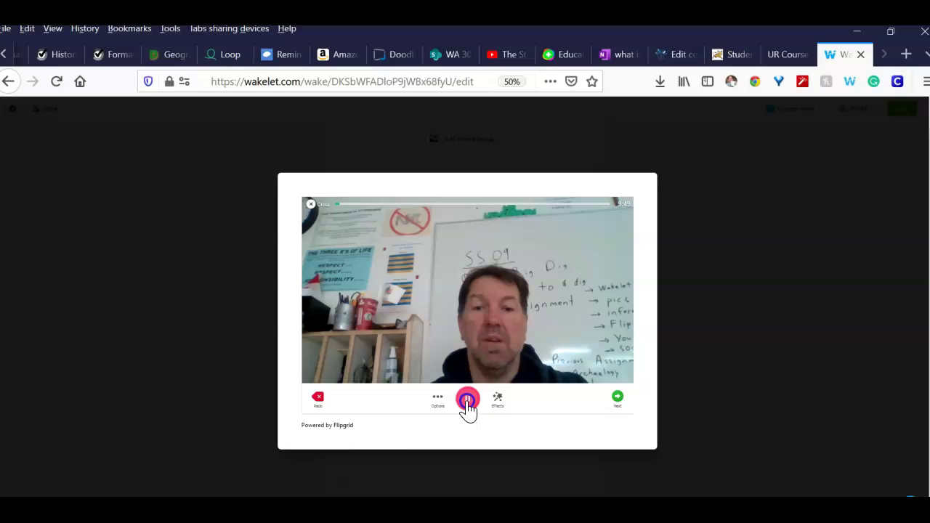
pyautogui.click(617, 400)
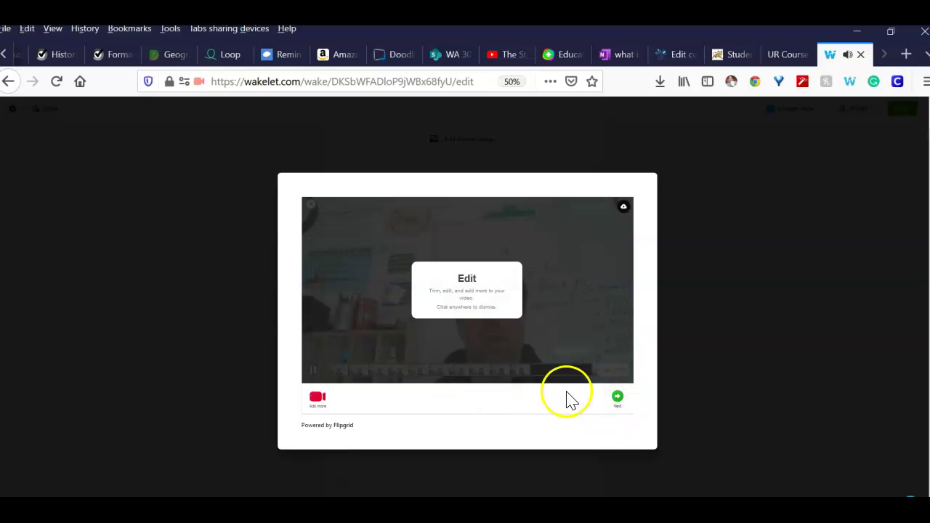
pyautogui.click(617, 399)
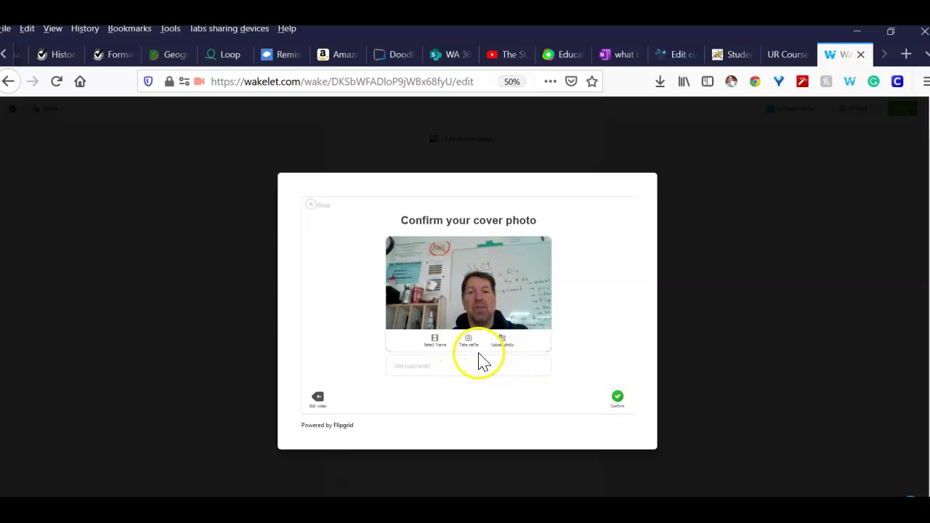
# Take a selfie as the video's cover photo and confirm the video without a title
pyautogui.click(468, 340)
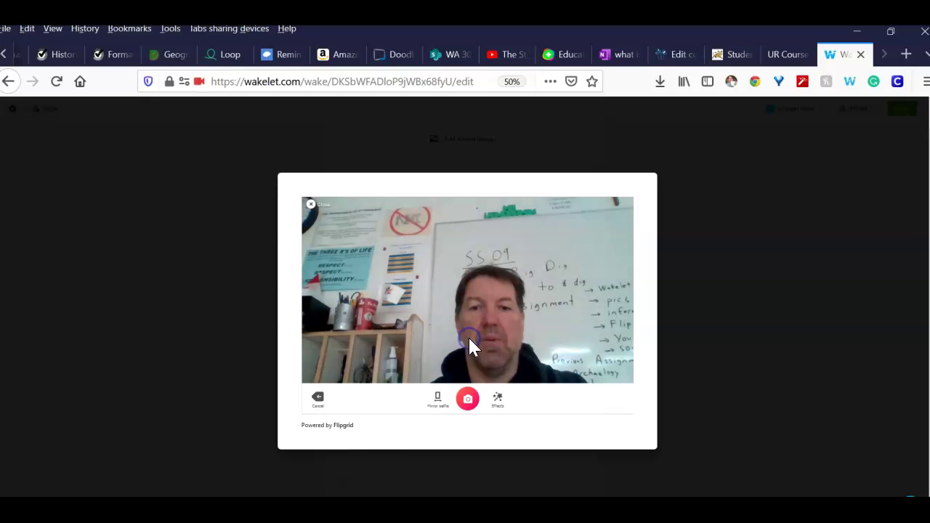
pyautogui.click(469, 405)
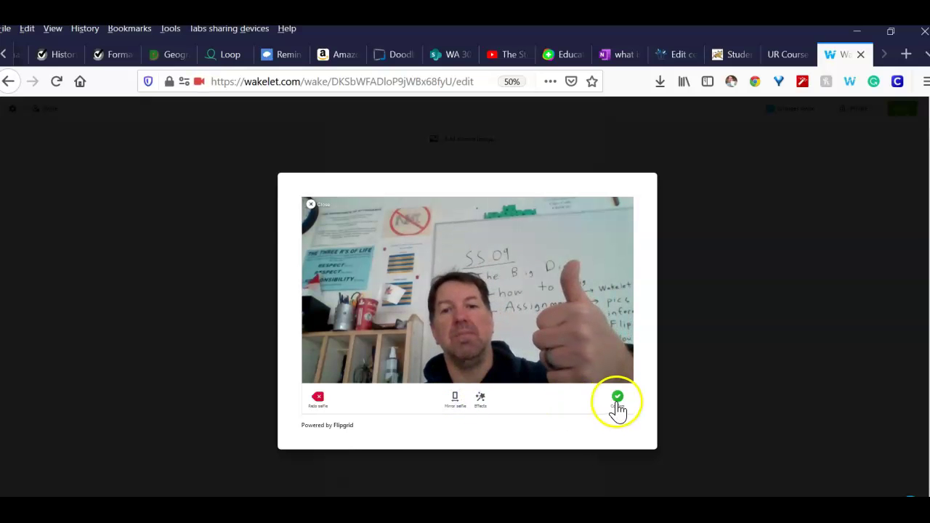
pyautogui.click(616, 407)
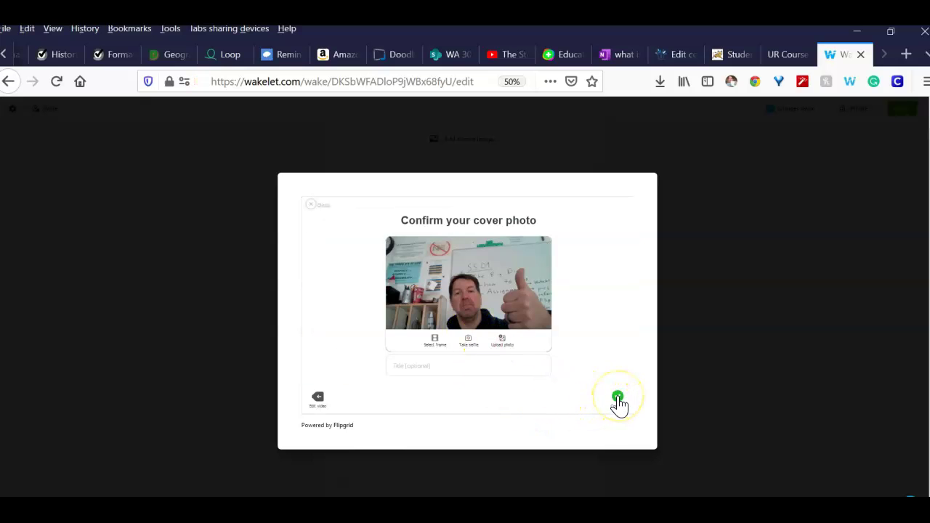
pyautogui.click(618, 400)
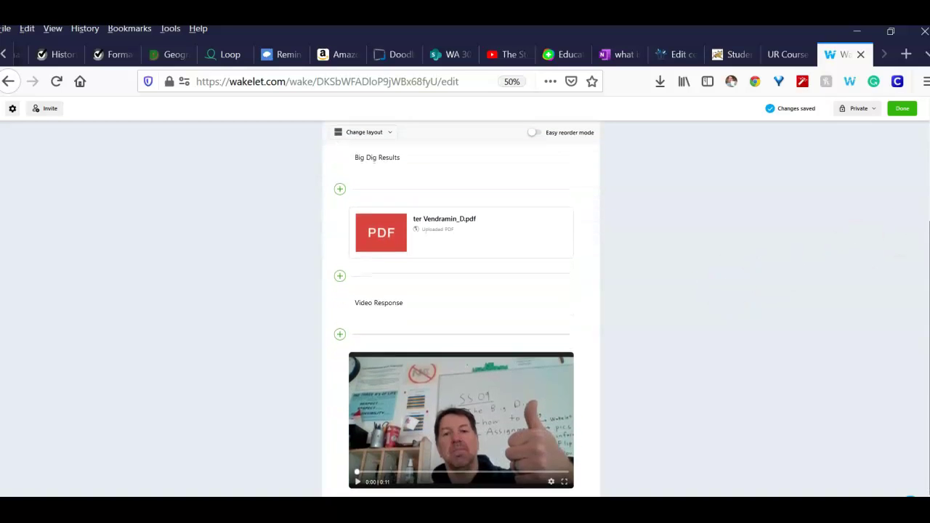
# Add a text item reading "Video" below the recorded video response
pyautogui.scroll(1, 925, 236)
pyautogui.moveTo(925, 237); pyautogui.dragTo(924, 306)
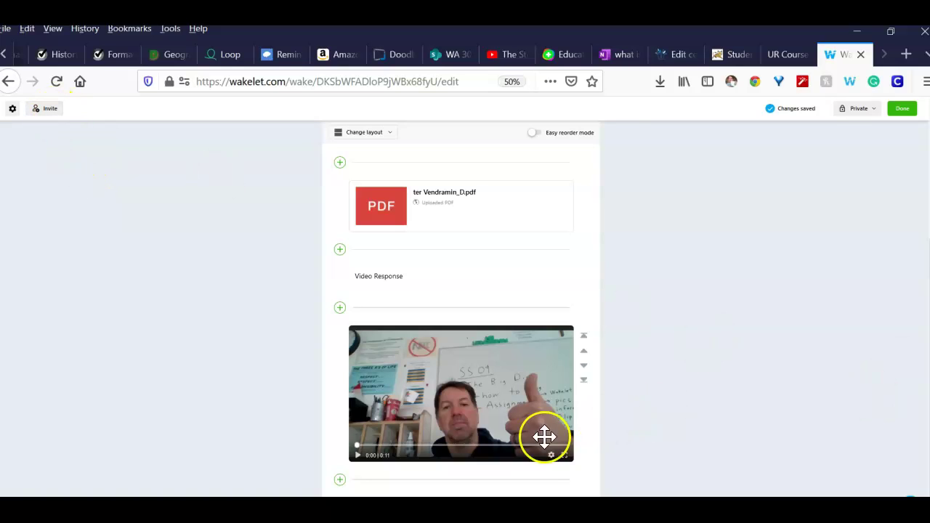
pyautogui.click(341, 482)
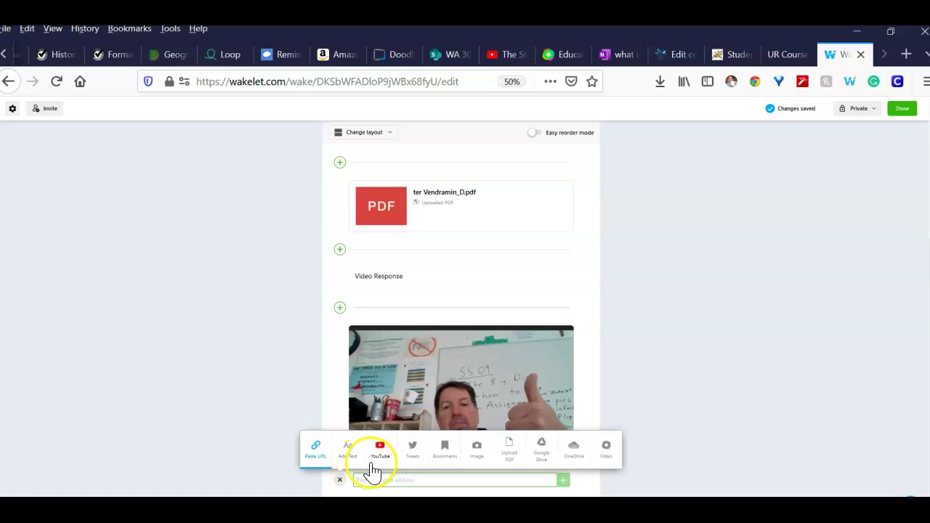
pyautogui.click(348, 454)
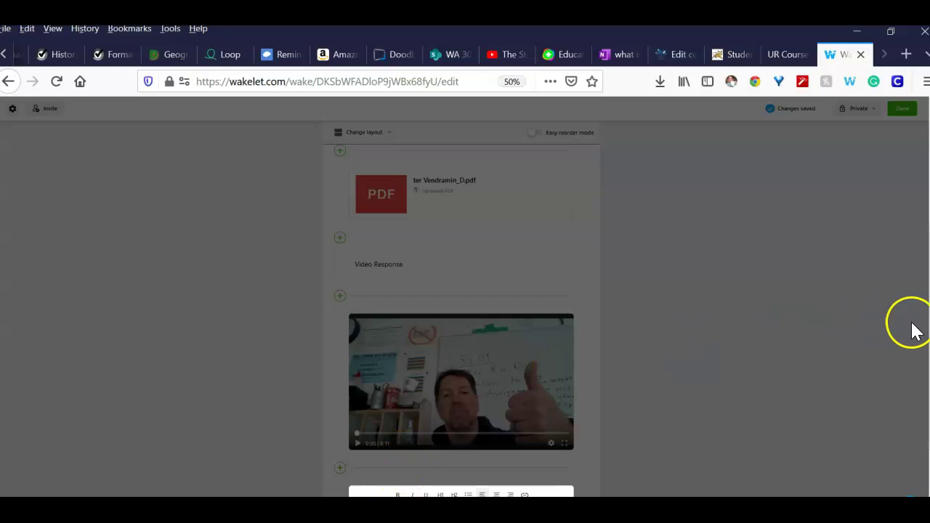
pyautogui.write('Video')
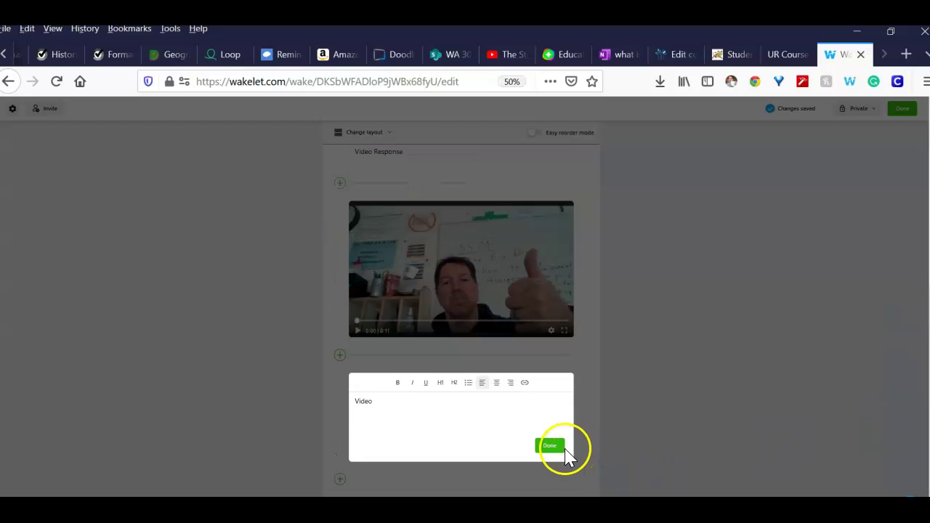
pyautogui.click(550, 446)
# Start a YouTube item below the Video text and search YouTube for "archeology"
pyautogui.scroll(1, 545, 459)
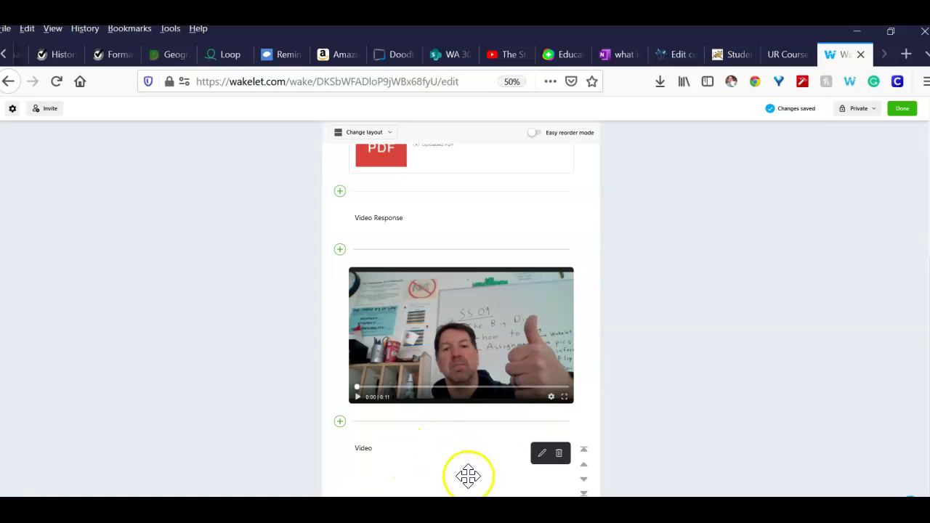
pyautogui.click(339, 480)
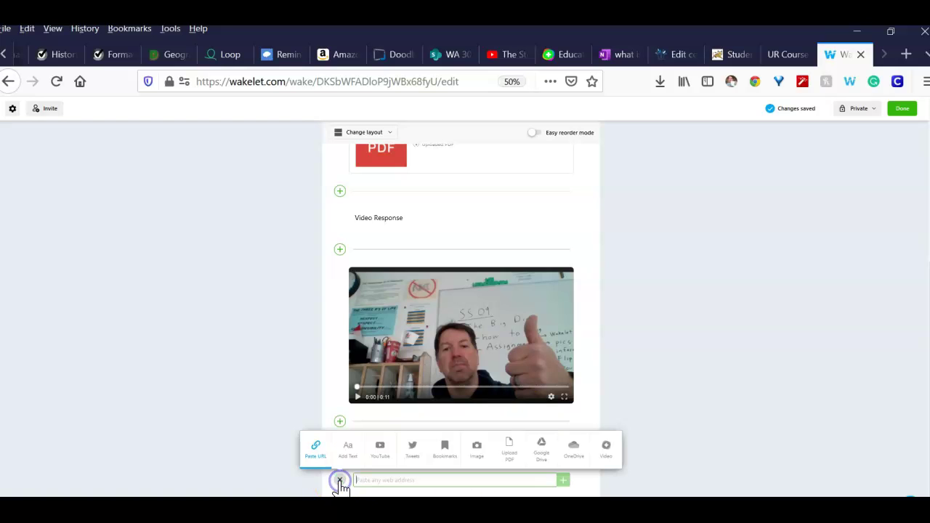
pyautogui.click(380, 447)
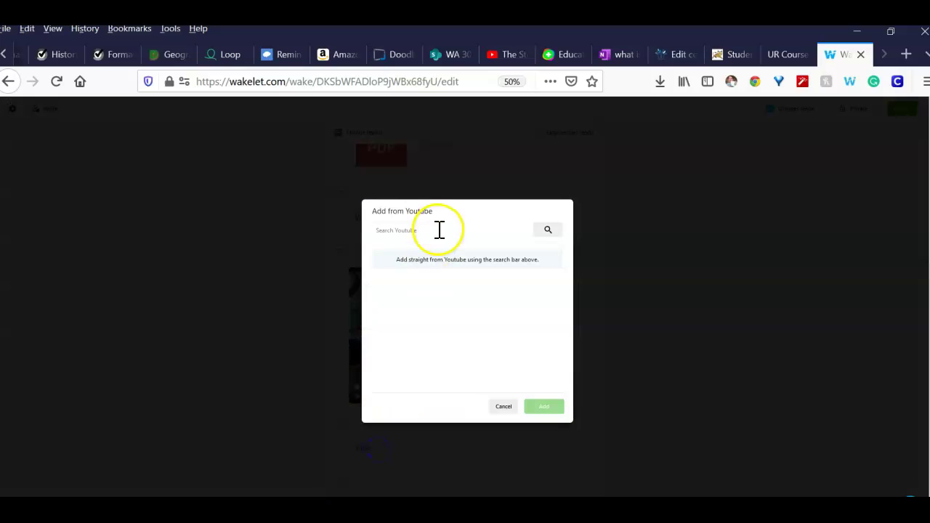
pyautogui.click(391, 229)
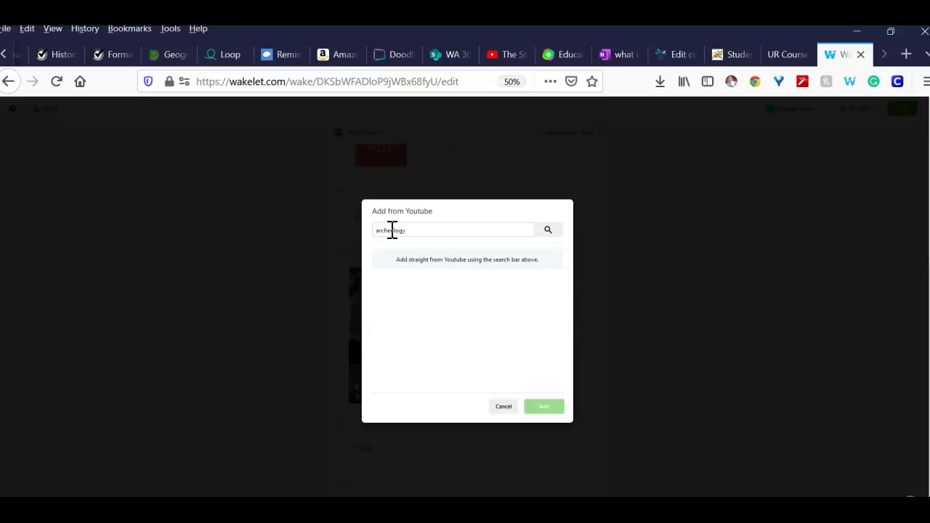
pyautogui.click(545, 408)
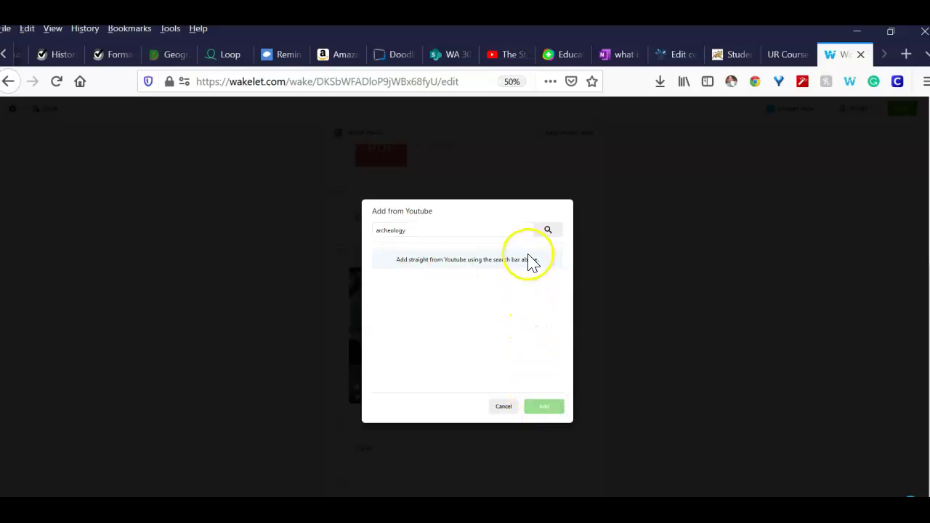
pyautogui.click(550, 231)
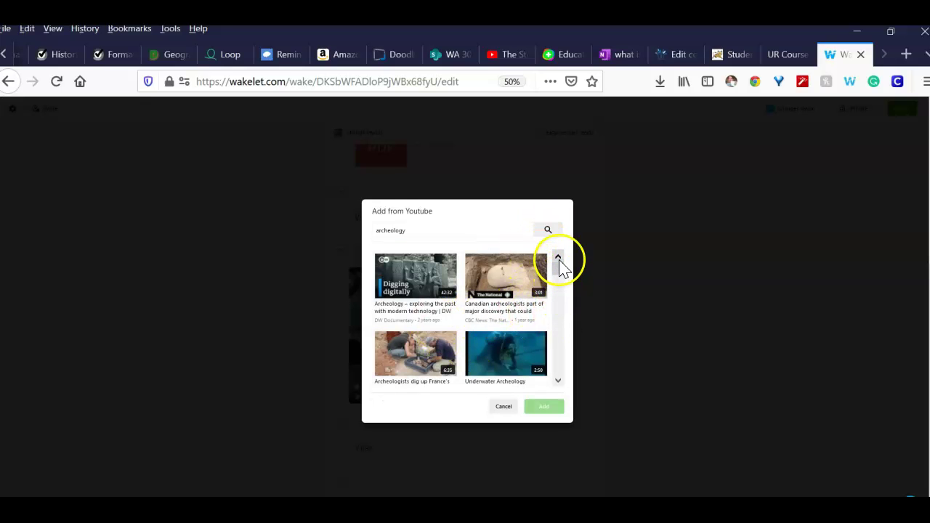
# Add the "What is archaeology?" video with the cartoon archaeologist from the search results to the collection
pyautogui.moveTo(557, 265); pyautogui.dragTo(558, 298)
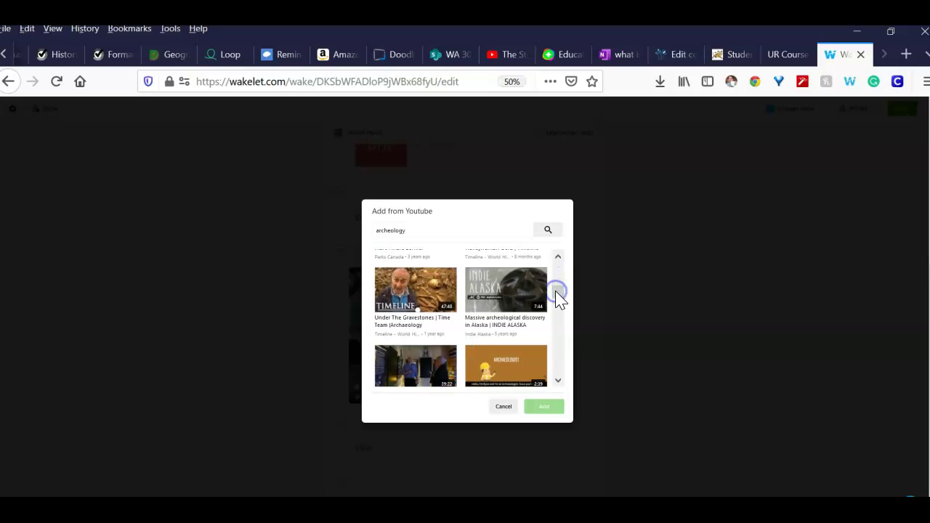
pyautogui.click(511, 367)
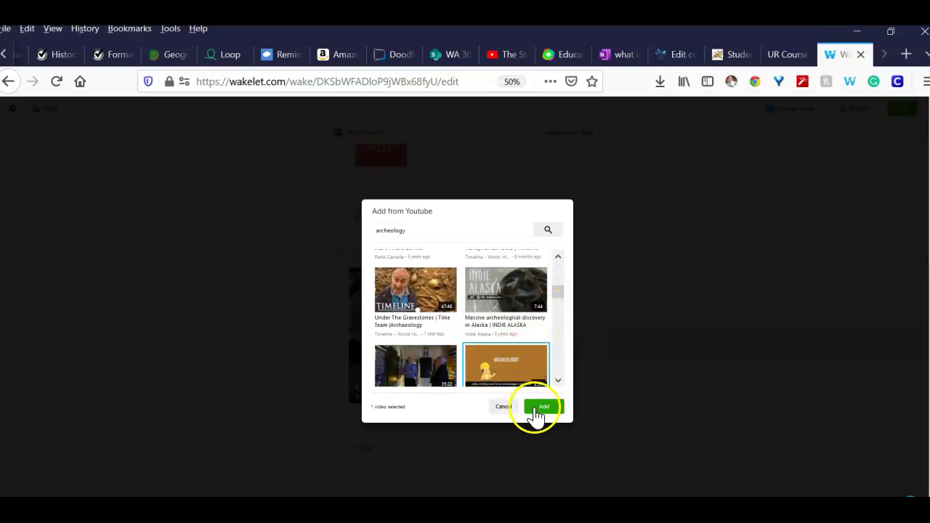
pyautogui.click(538, 408)
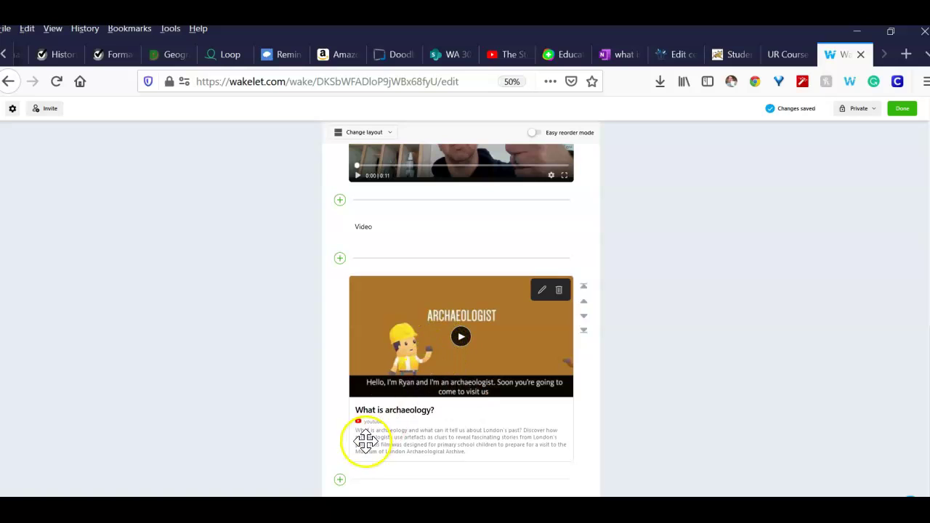
# Add a text item reading "Social Media" below the YouTube video
pyautogui.click(341, 482)
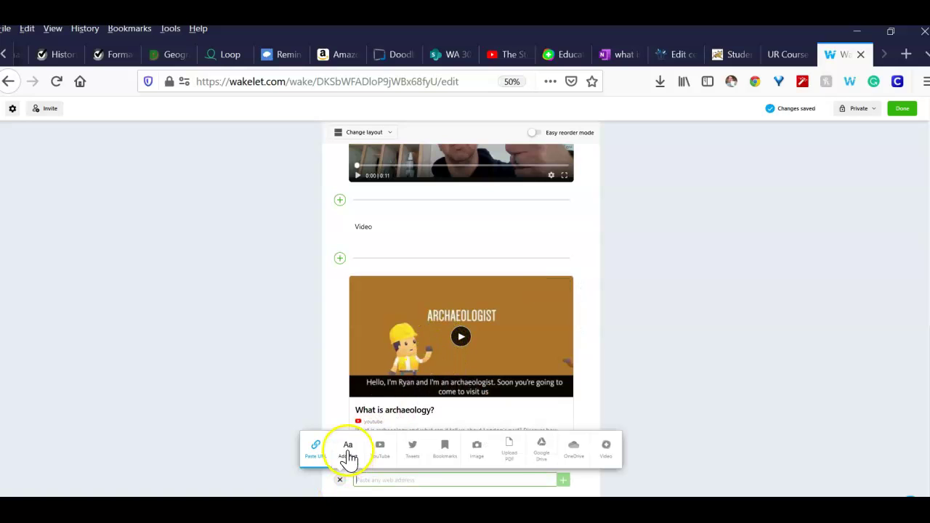
pyautogui.click(348, 456)
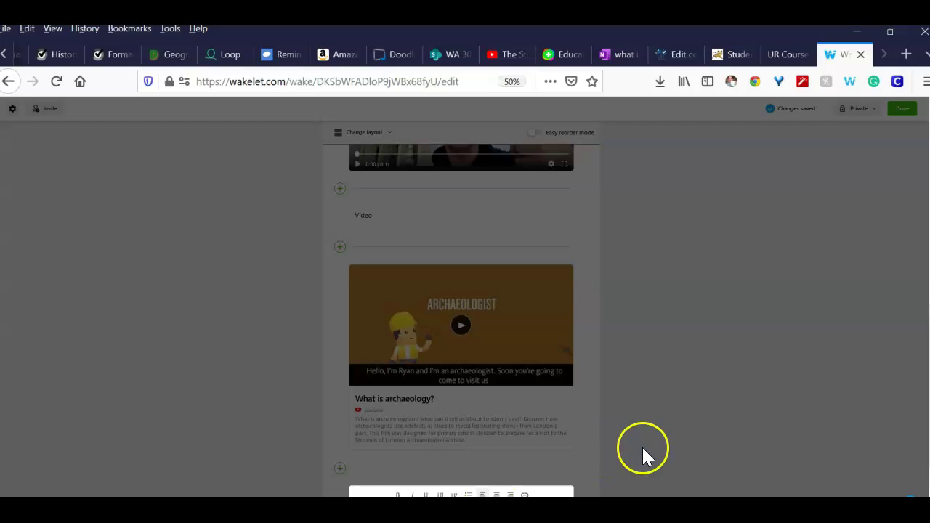
pyautogui.scroll(-3, 922, 442)
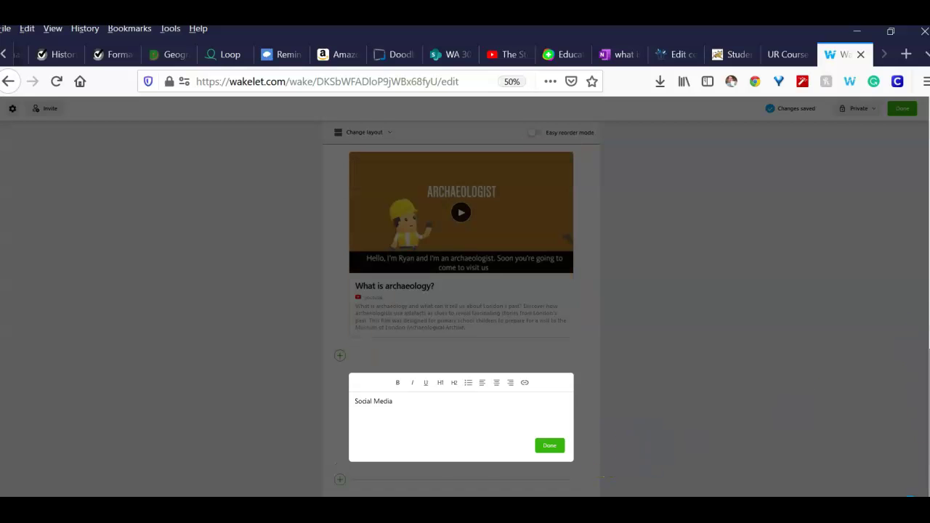
pyautogui.click(549, 445)
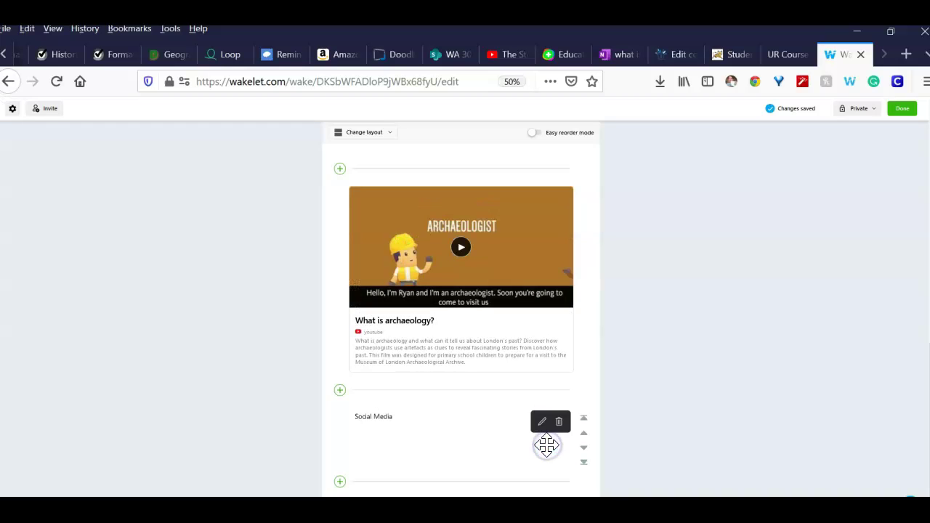
# Start a tweet item below the Social Media text and search Twitter for "acheology"
pyautogui.click(340, 481)
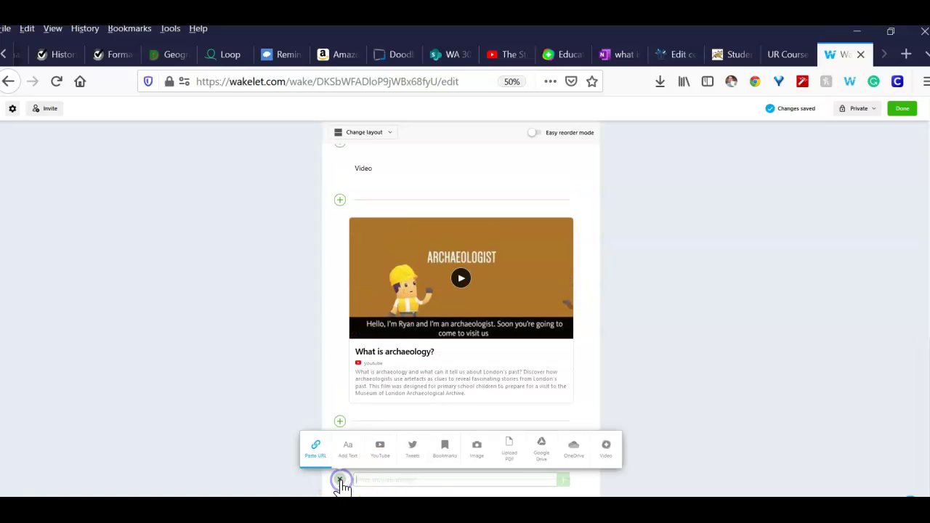
pyautogui.click(415, 454)
pyautogui.click(445, 220)
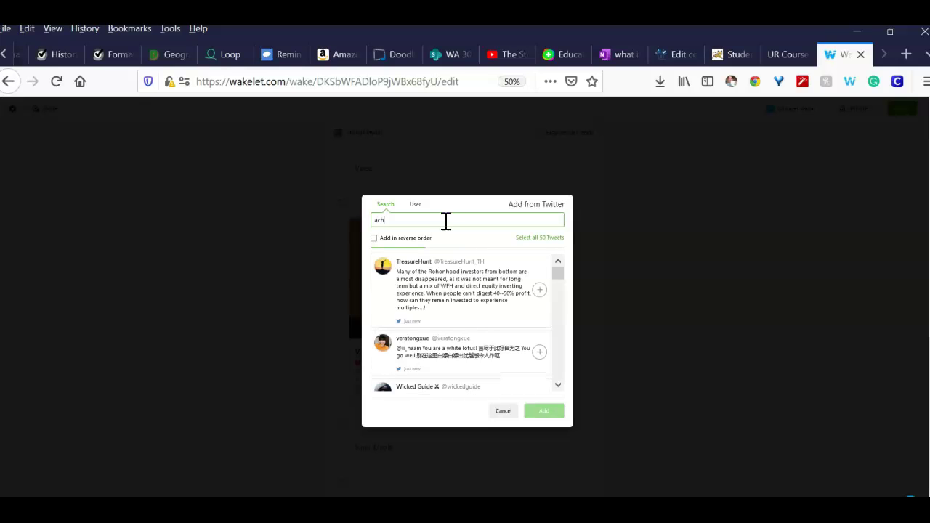
pyautogui.write('eology')
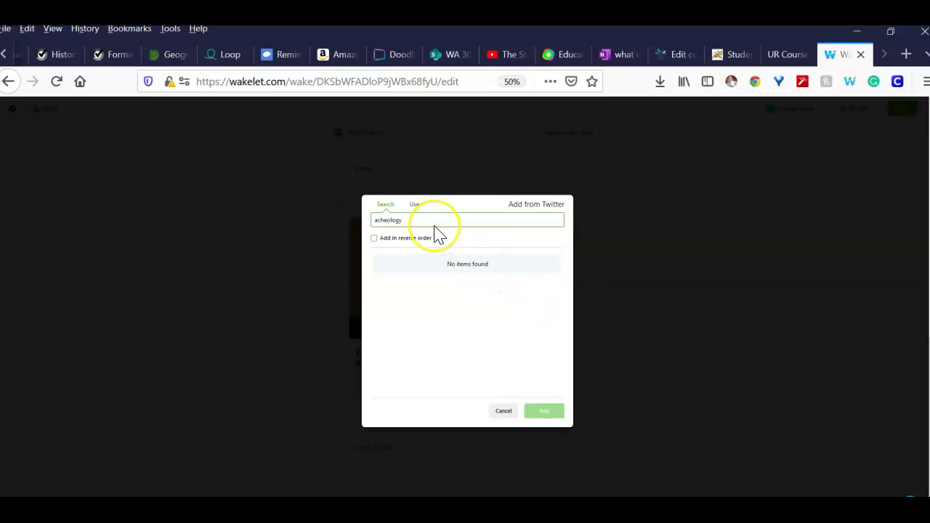
# Retype the Twitter search term and try it as the hashtag "#acheology"
pyautogui.press('BackSpace')
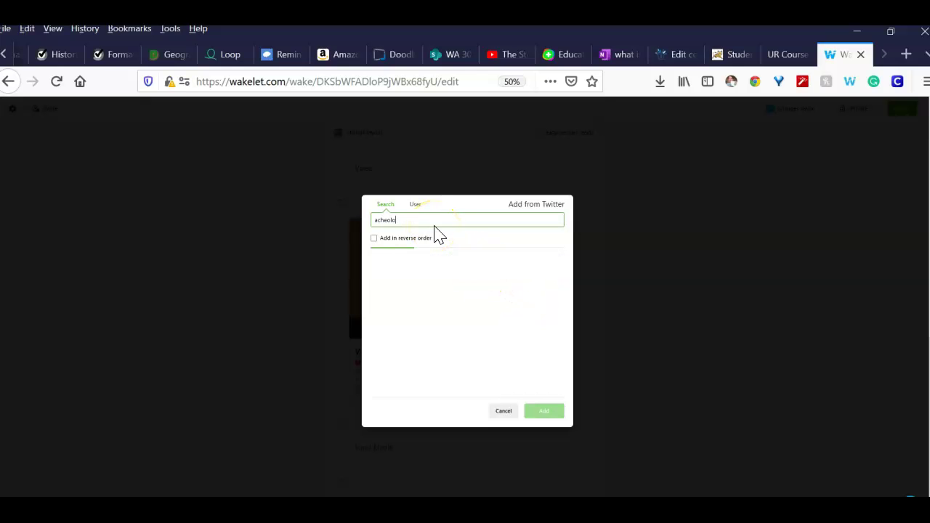
pyautogui.press('BackSpace')
pyautogui.press('BackSpace')
pyautogui.press('BackSpace')
pyautogui.write('aolo')
pyautogui.write('eology')
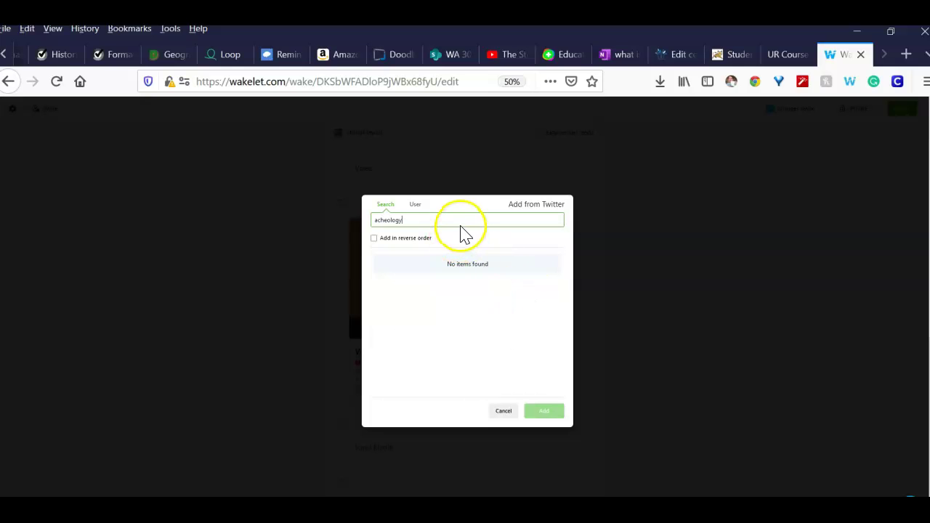
pyautogui.click(377, 220)
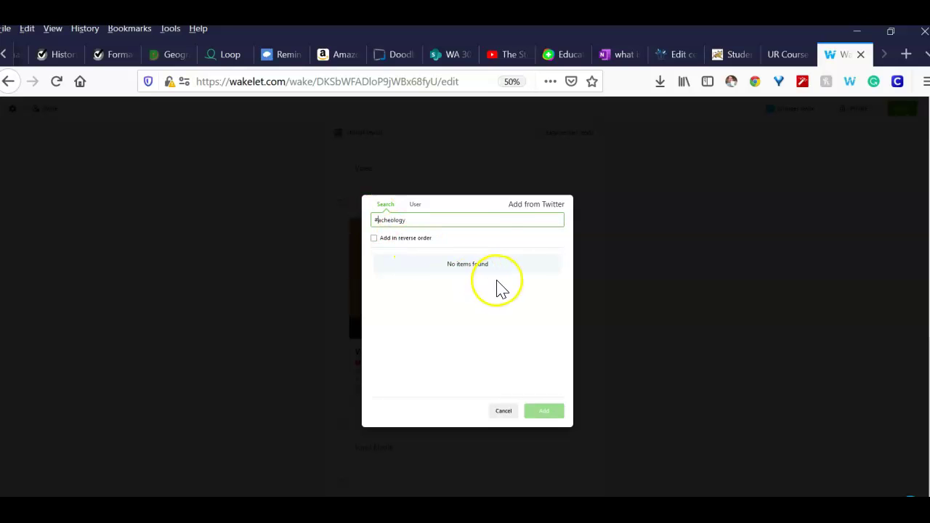
# Correct the Twitter search term to "archeology" without the hashtag
pyautogui.click(436, 217)
pyautogui.press('BackSpace')
pyautogui.press('BackSpace')
pyautogui.press('BackSpace')
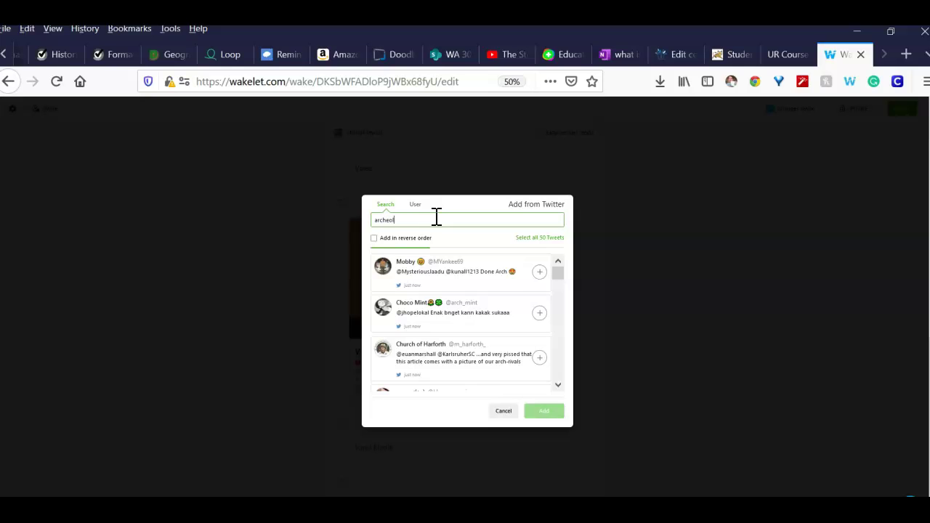
pyautogui.write('oh')
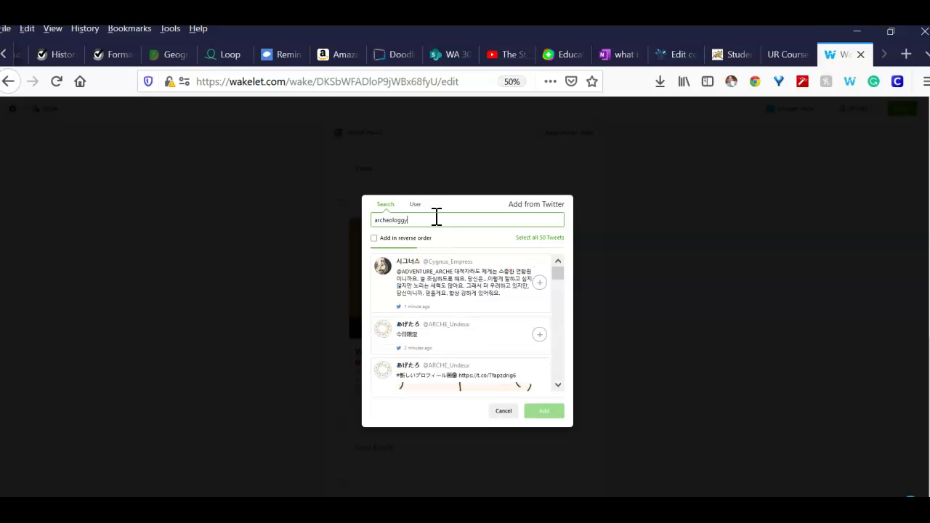
pyautogui.press('BackSpace')
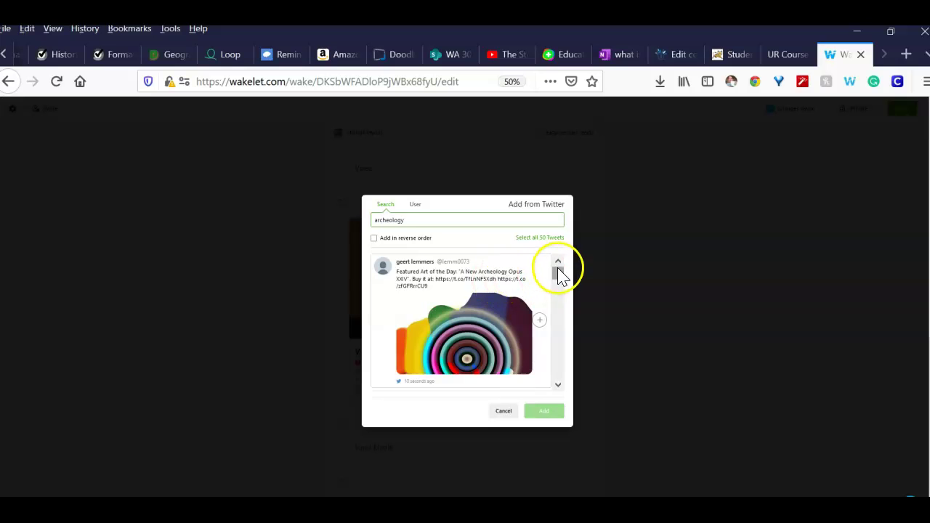
# Add the tweet with the photo of a man holding up a map to the collection
pyautogui.moveTo(557, 271); pyautogui.dragTo(560, 291)
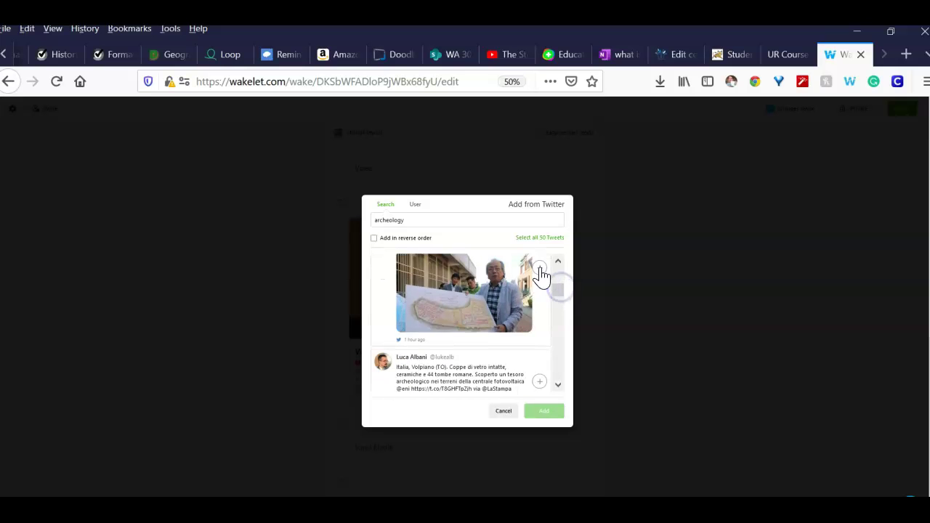
pyautogui.click(539, 269)
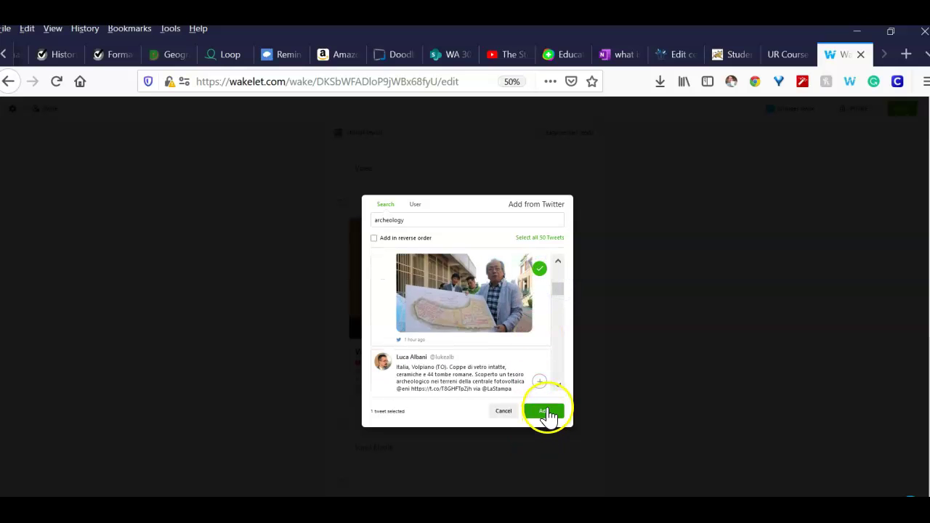
pyautogui.click(544, 411)
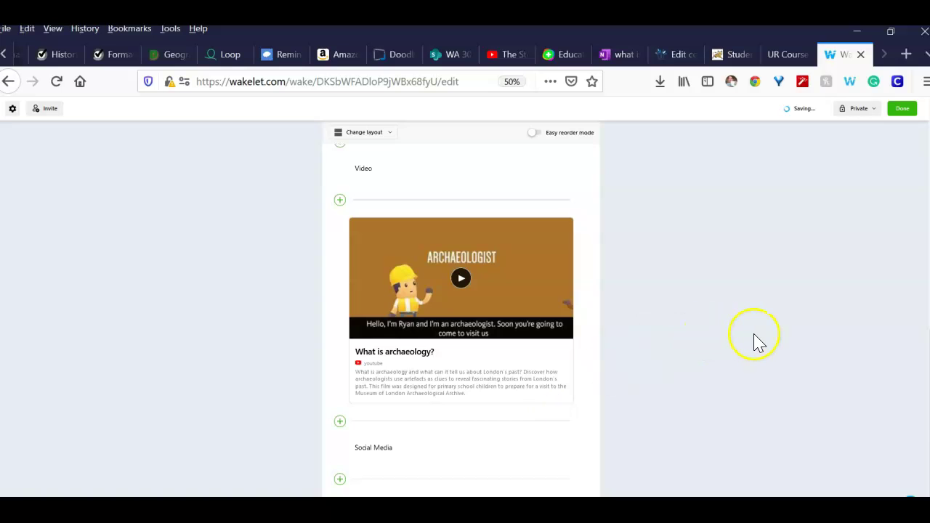
# Finish editing The big dig collection and bring up its sharing options
pyautogui.scroll(-3, 923, 319)
pyautogui.scroll(10, 923, 327)
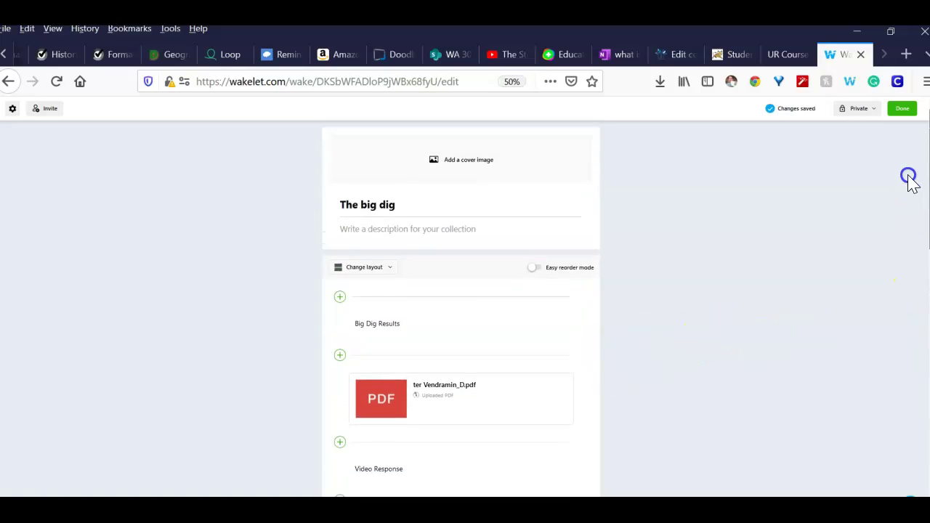
pyautogui.click(901, 110)
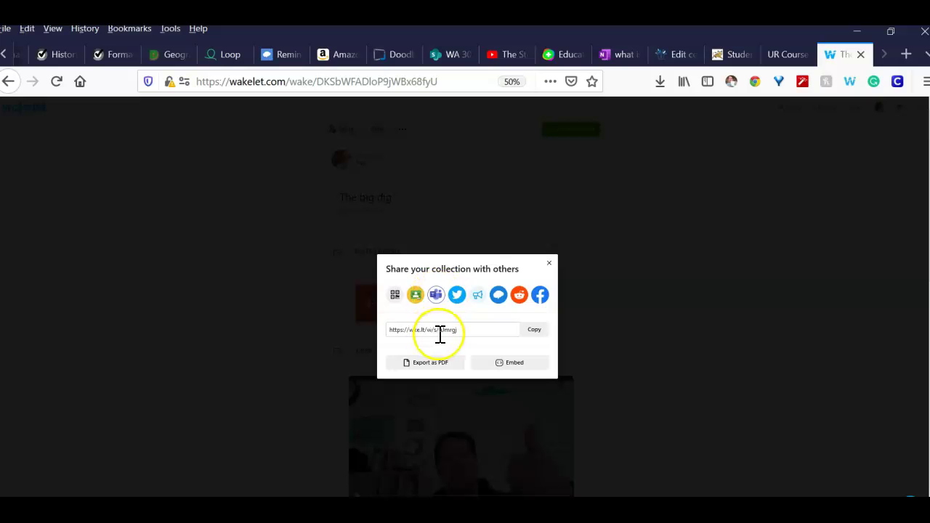
# Share the collection link to the Archeology channel of the Social Studies 9 team in Microsoft Teams and close the share window
pyautogui.click(435, 301)
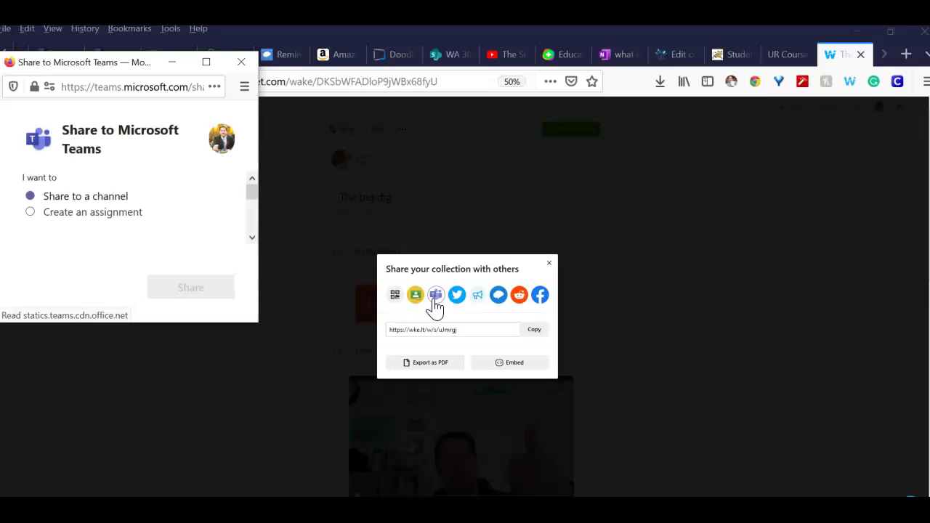
pyautogui.click(206, 62)
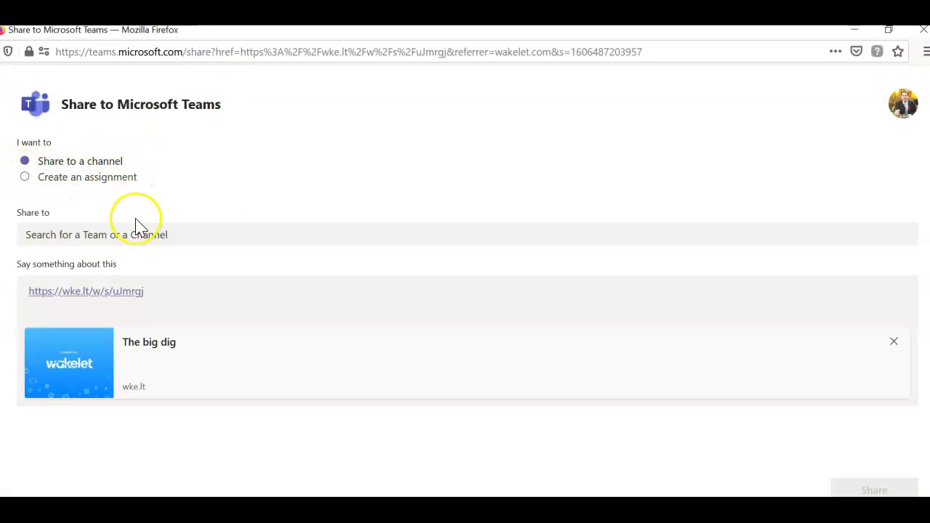
pyautogui.click(135, 234)
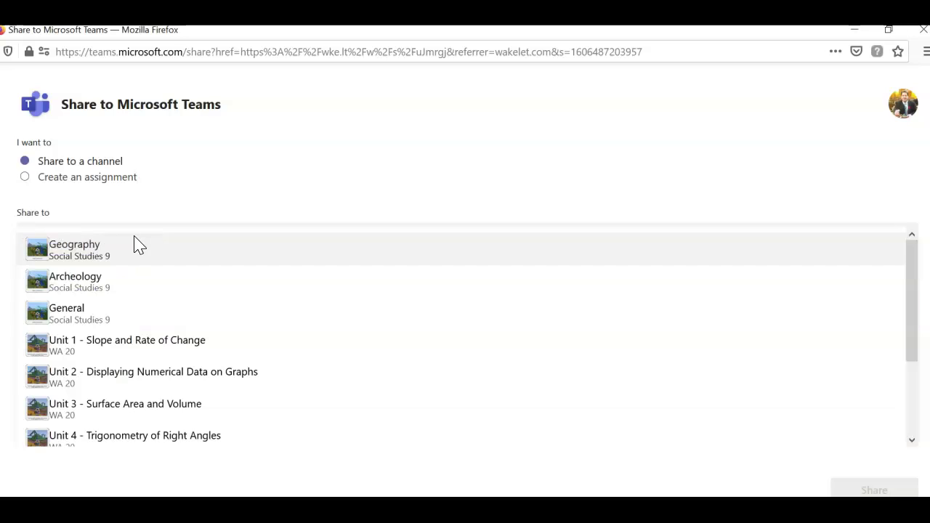
pyautogui.scroll(-5, 135, 244)
pyautogui.write('soci')
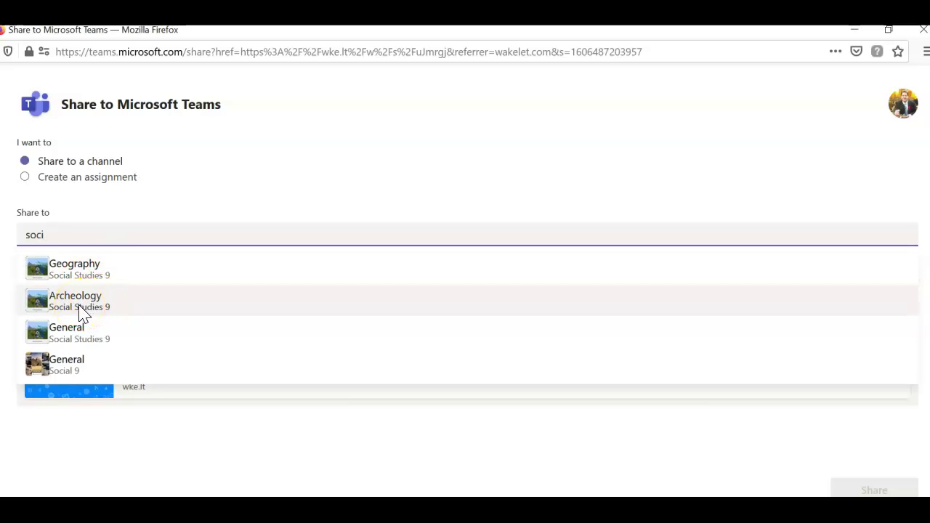
pyautogui.click(81, 311)
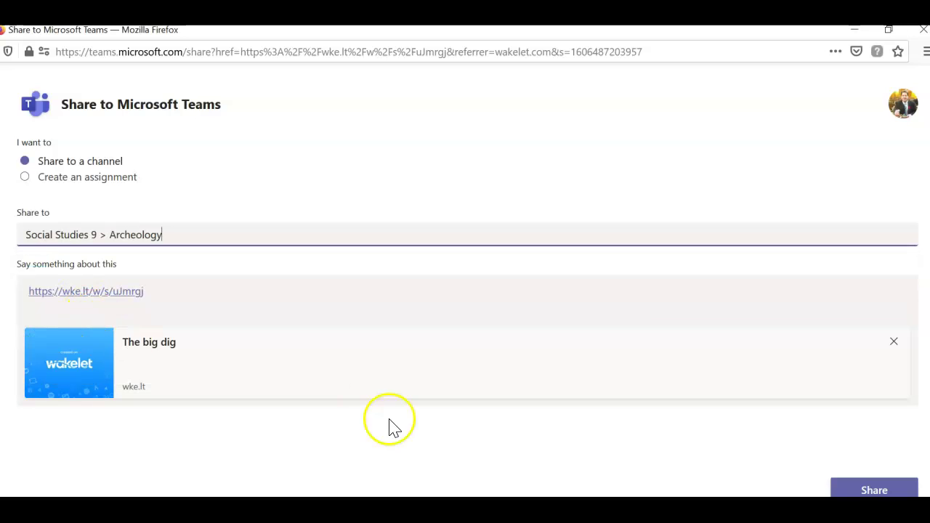
pyautogui.click(873, 490)
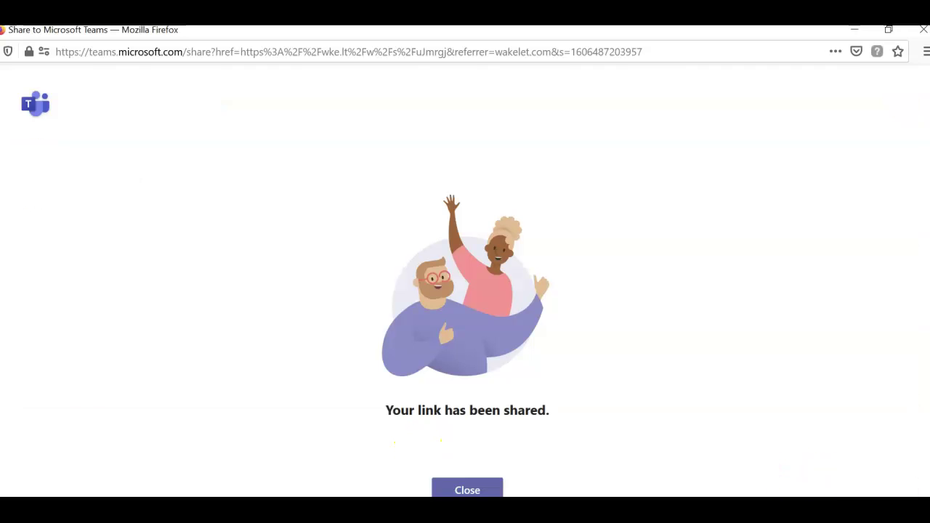
pyautogui.click(491, 488)
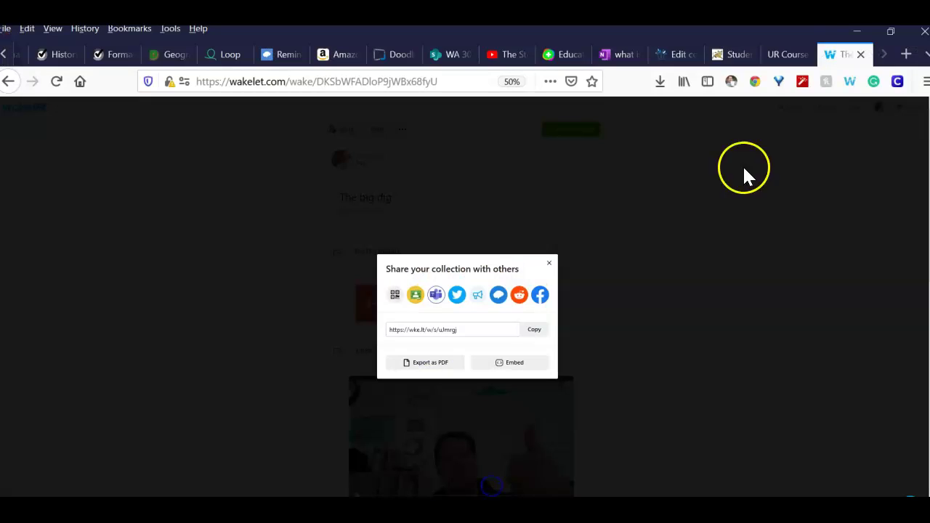
# Switch to Microsoft Teams and open the Archeology channel of Social Studies 9 to check the shared post
pyautogui.hotkey('alt', 'Tab')
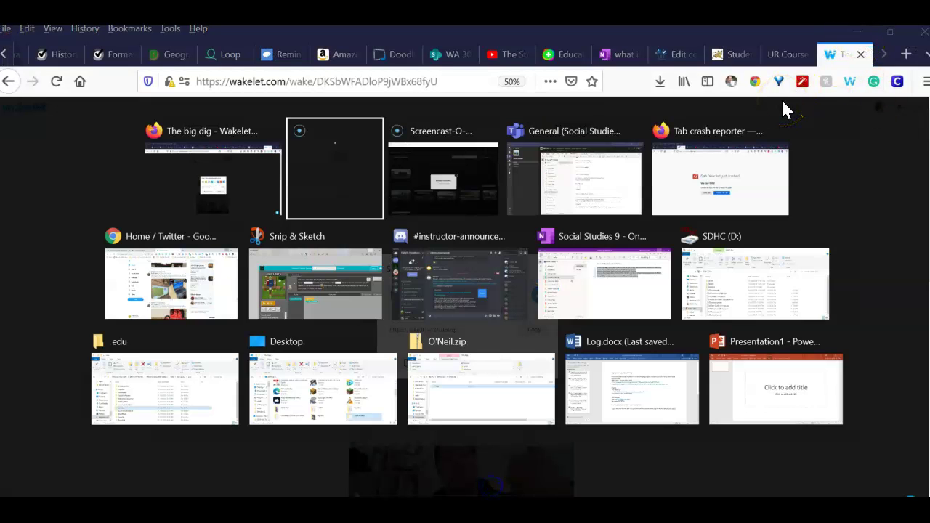
pyautogui.press('Tab')
pyautogui.press('Tab')
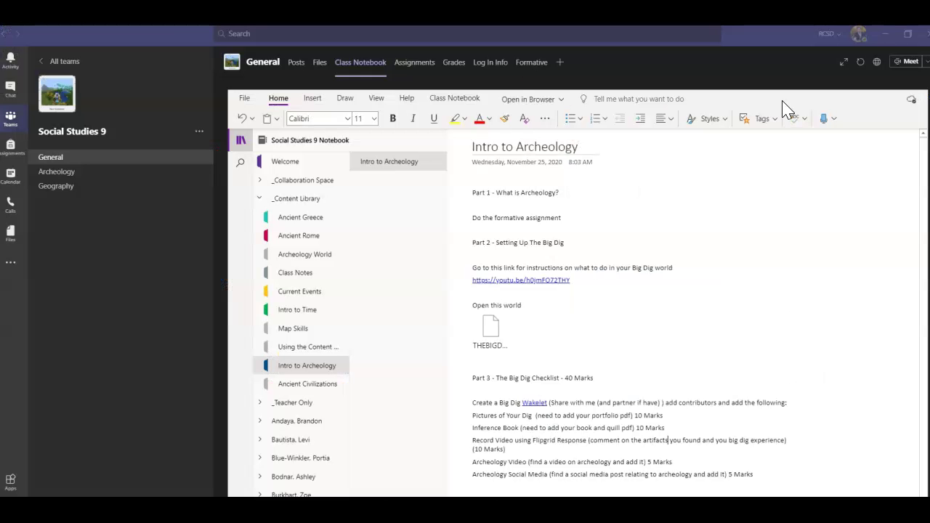
pyautogui.click(76, 172)
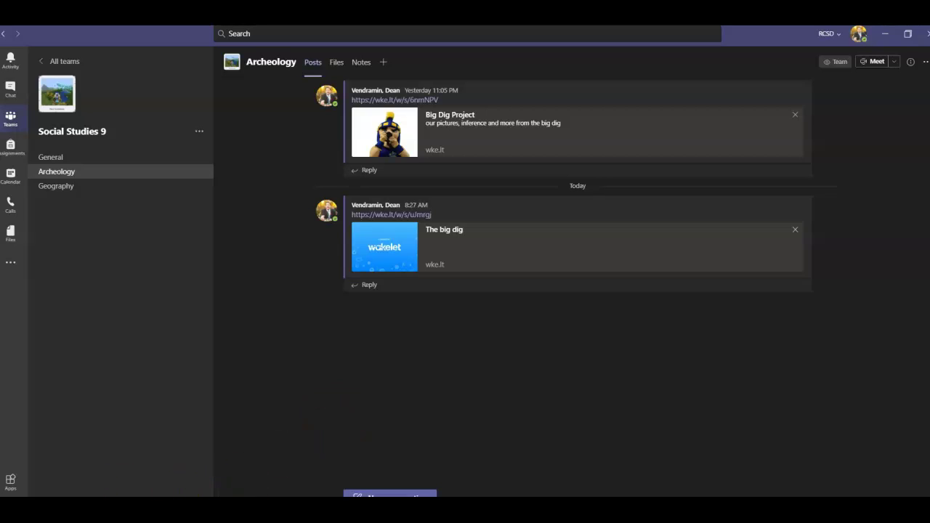
pyautogui.hotkey('alt', 'Tab')
pyautogui.hotkey('alt', 'Tab')
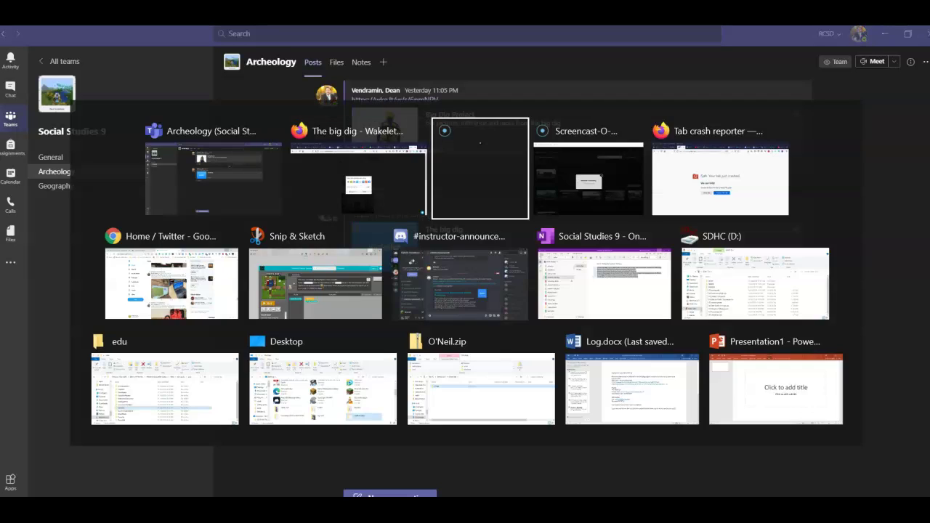